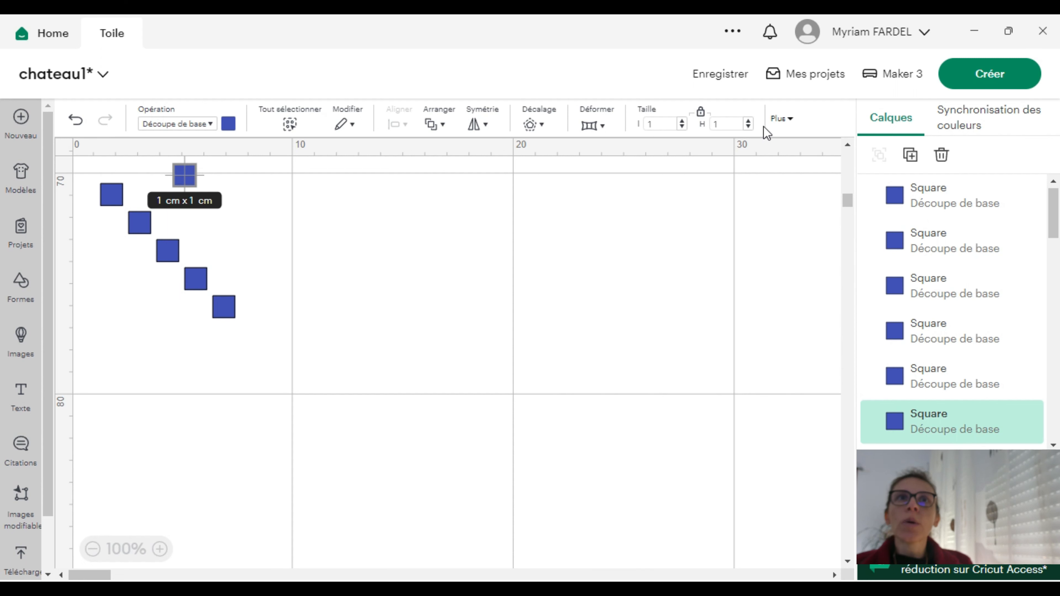
Position the selected square at the upper edge of the group at X 4 and Y 70.
left_click(786, 121)
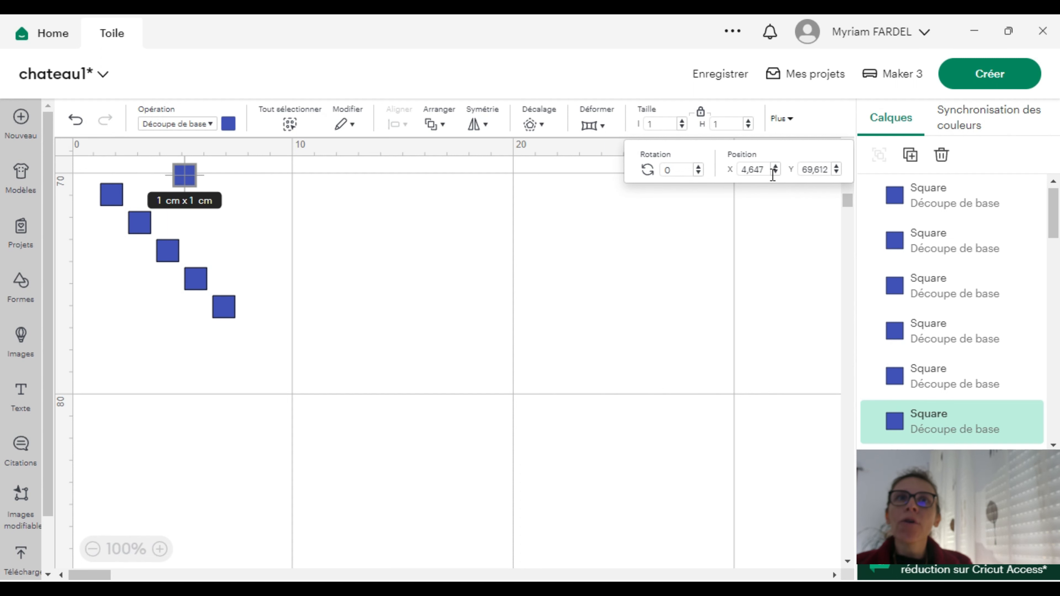
left_click_drag(767, 171, 753, 173)
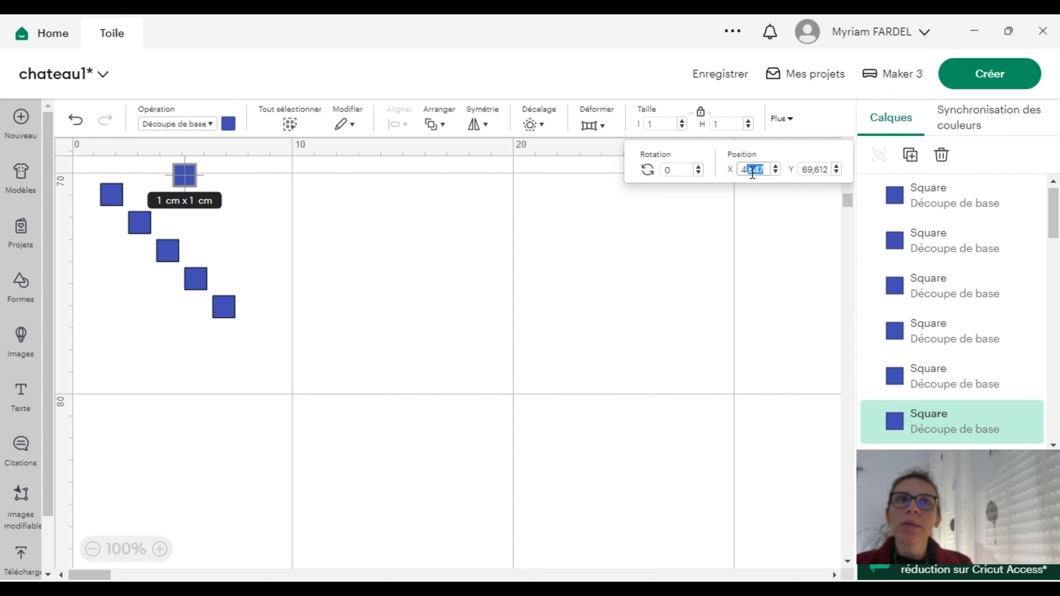
key("BackSpace")
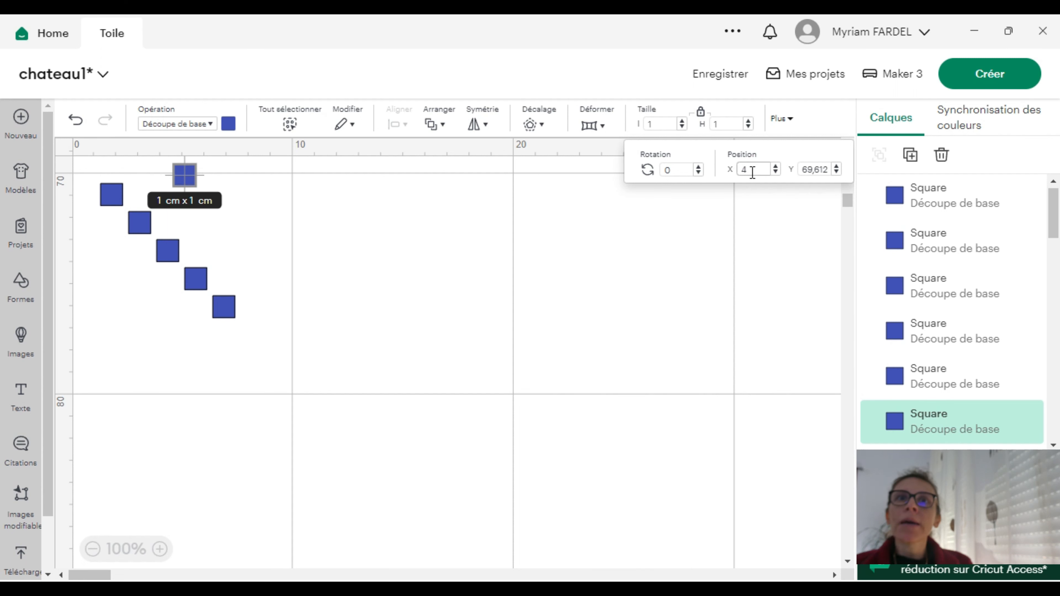
key("Tab")
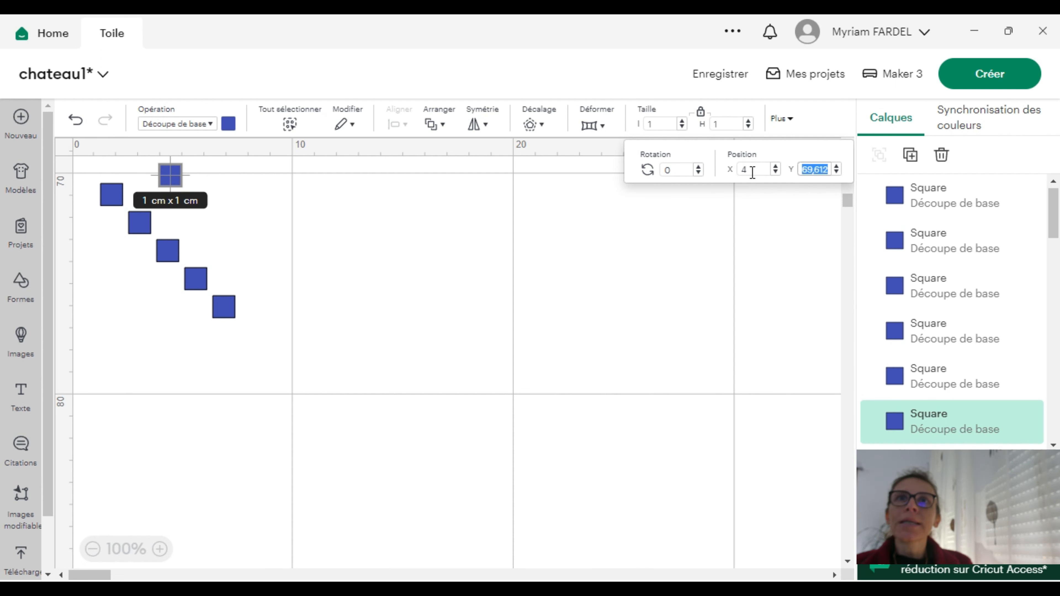
type("70")
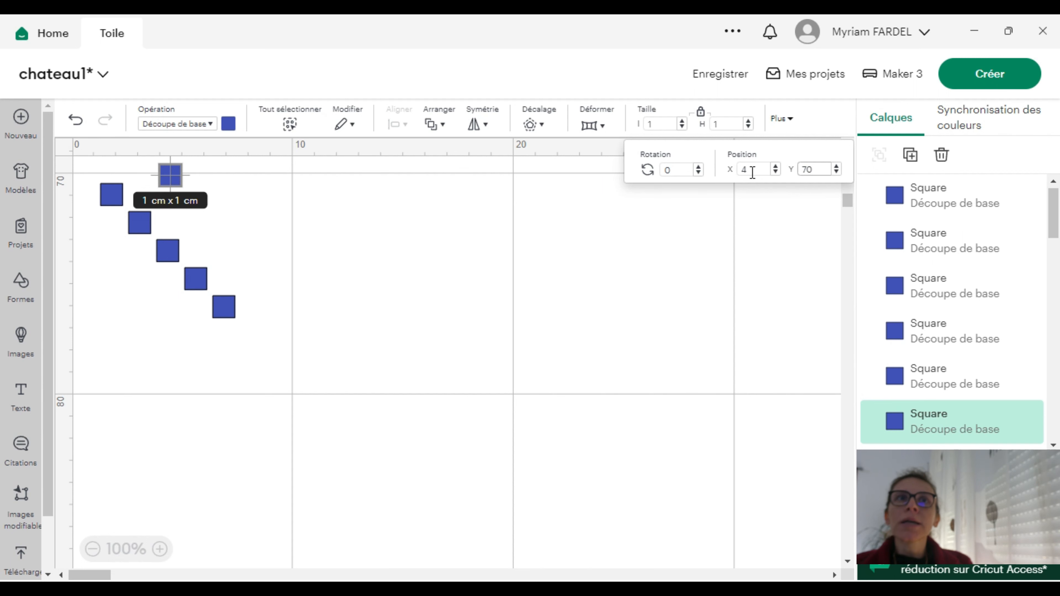
key("Return")
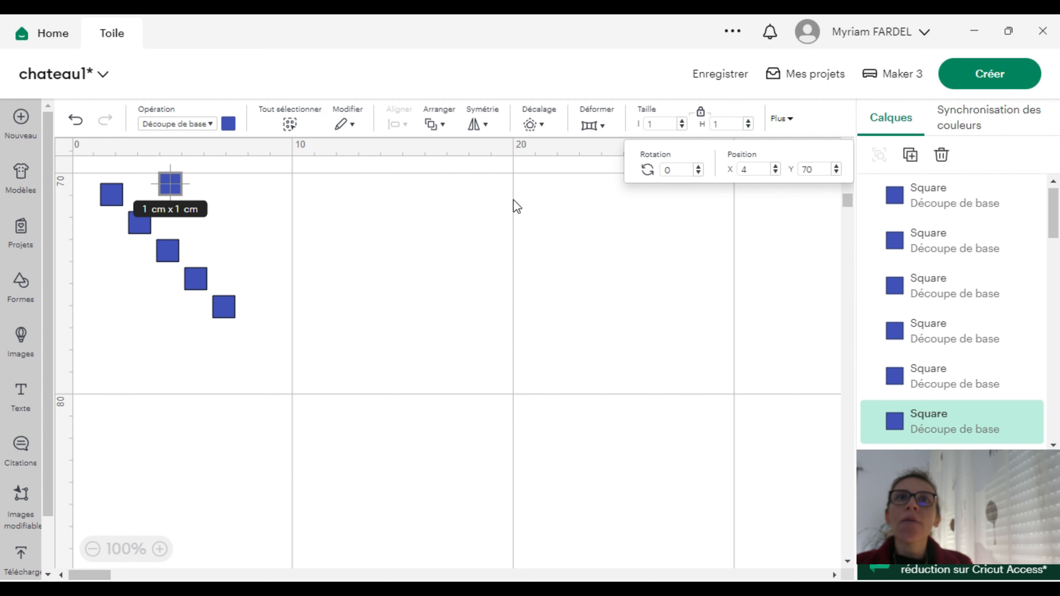
Position the leftmost square at X 5 and Y 71, diagonally below the first one.
left_click(118, 201)
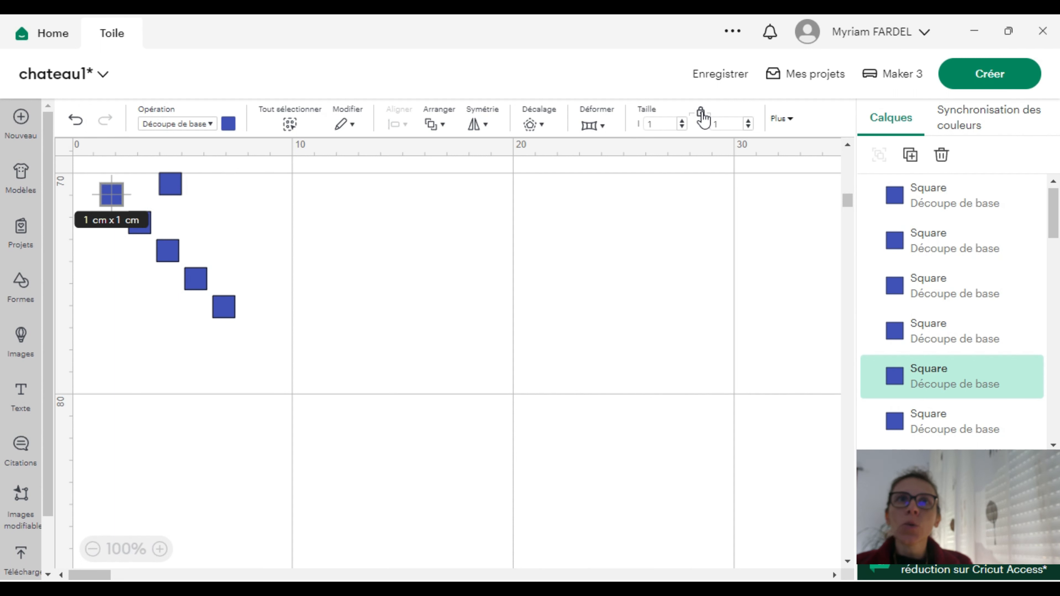
left_click(788, 120)
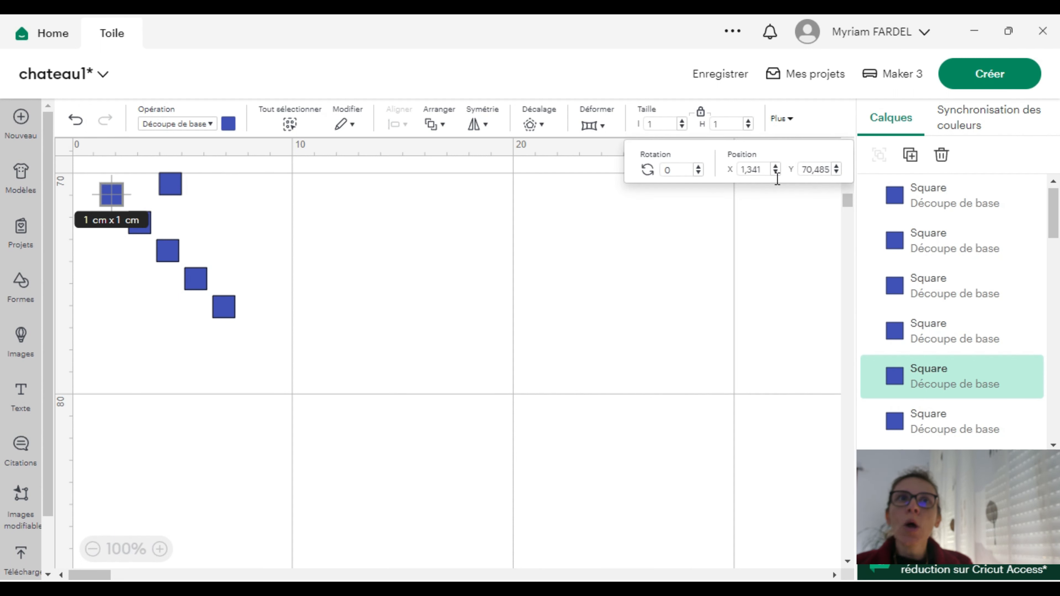
left_click(769, 170)
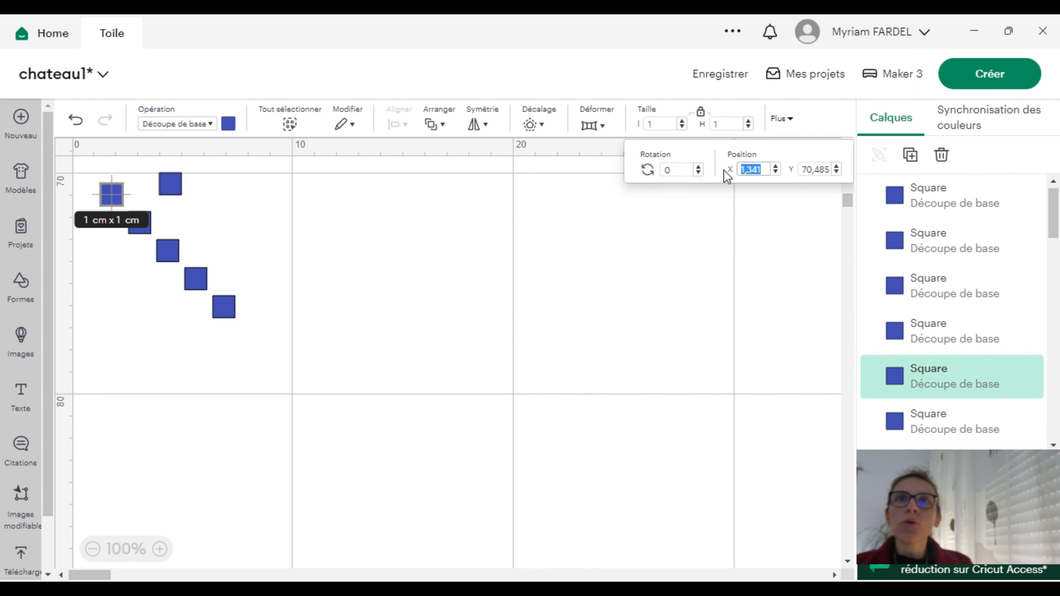
type("5")
key("Tab")
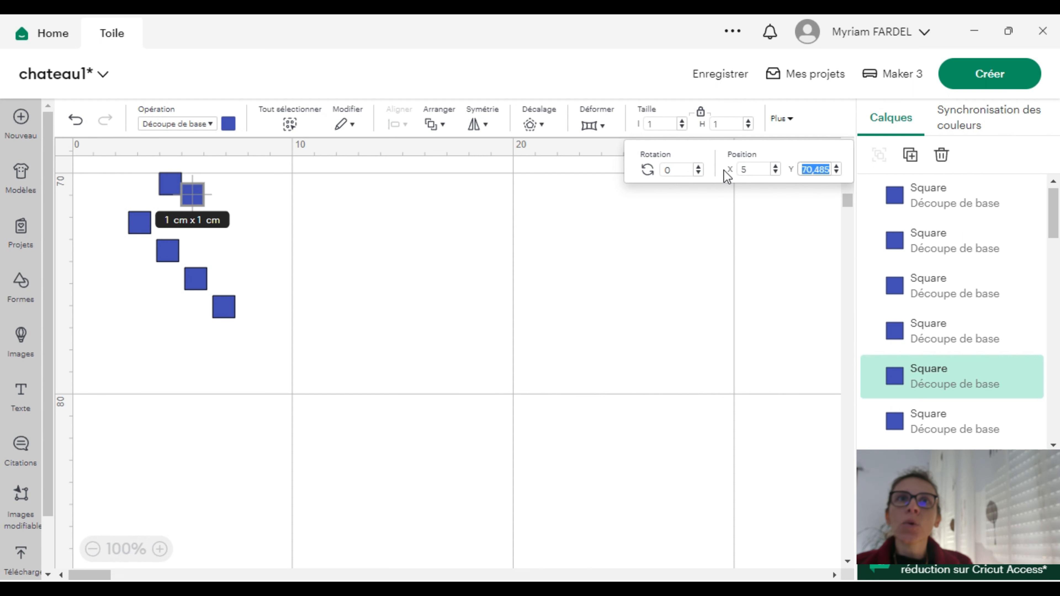
type("71")
key("Return")
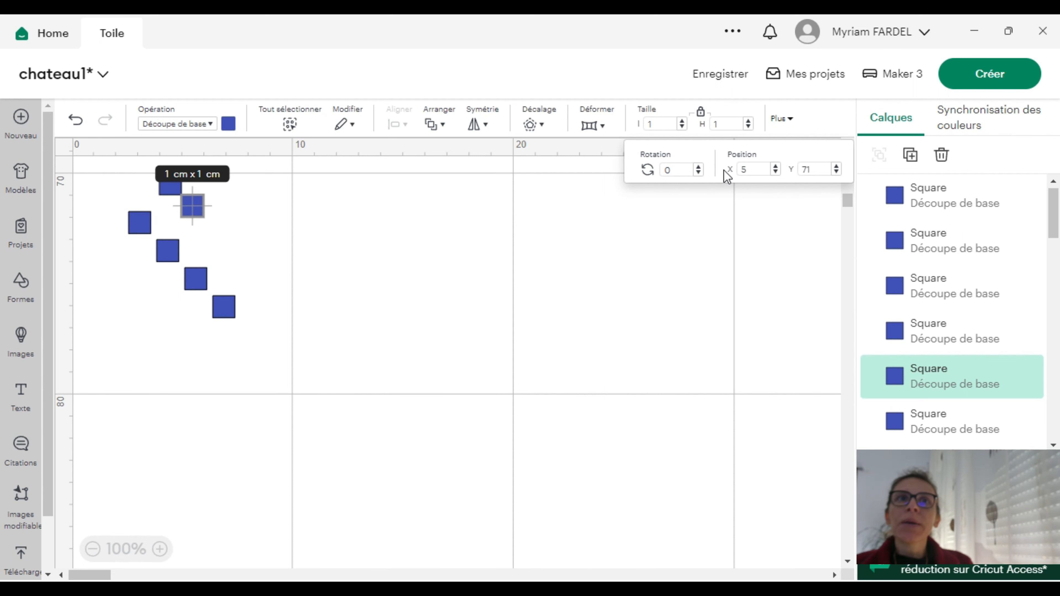
Position the square now leftmost in the group at X 6 and Y 72.
left_click(140, 222)
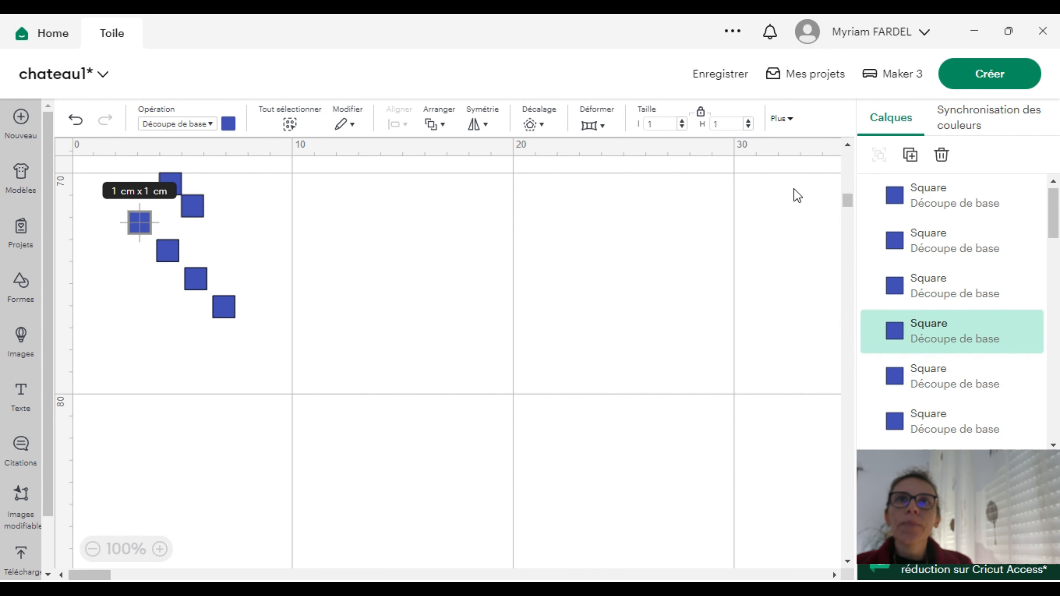
left_click(786, 118)
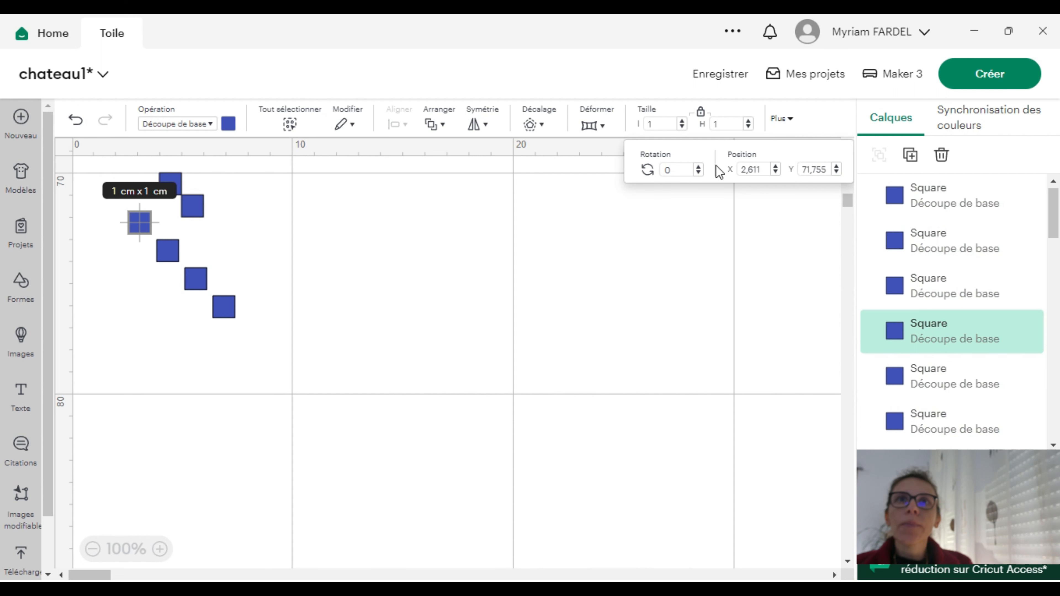
left_click_drag(767, 170, 736, 162)
type("6")
key("Tab")
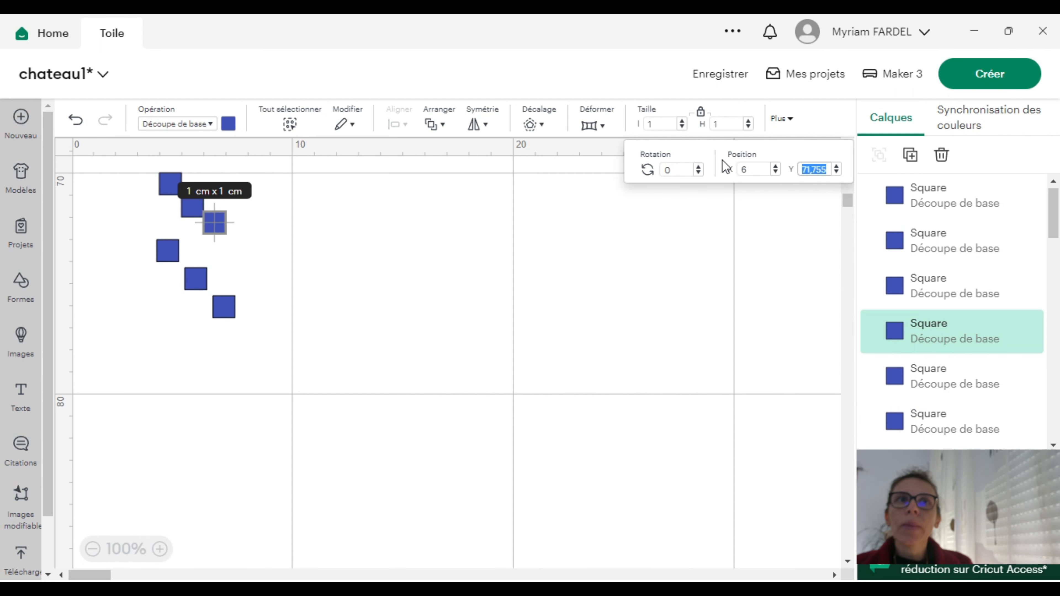
type("72")
key("Tab")
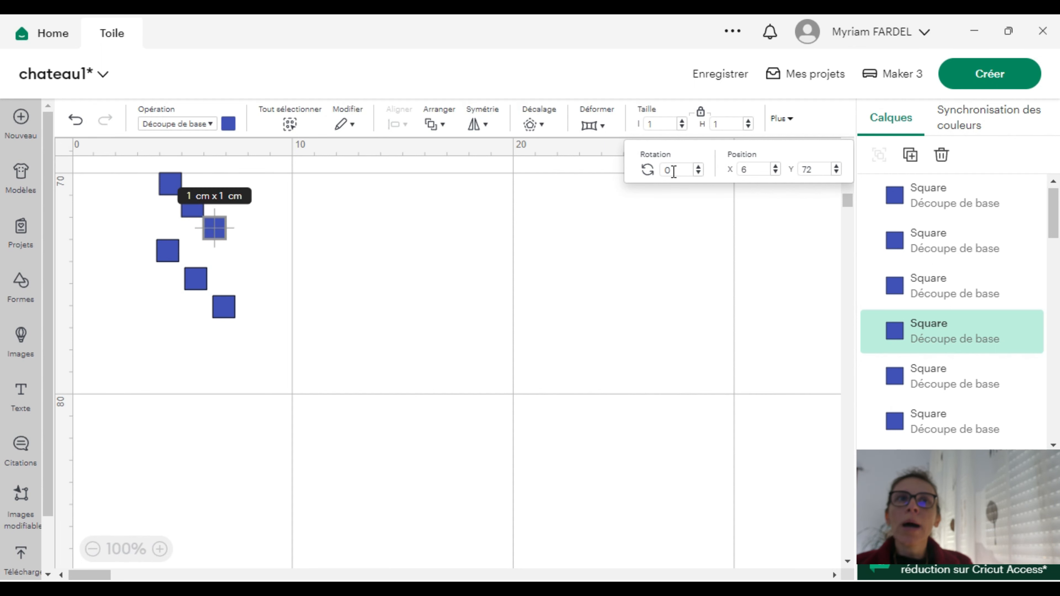
Position the uppermost of the three squares not yet in the staircase at X 7 and Y 73.
left_click(160, 249)
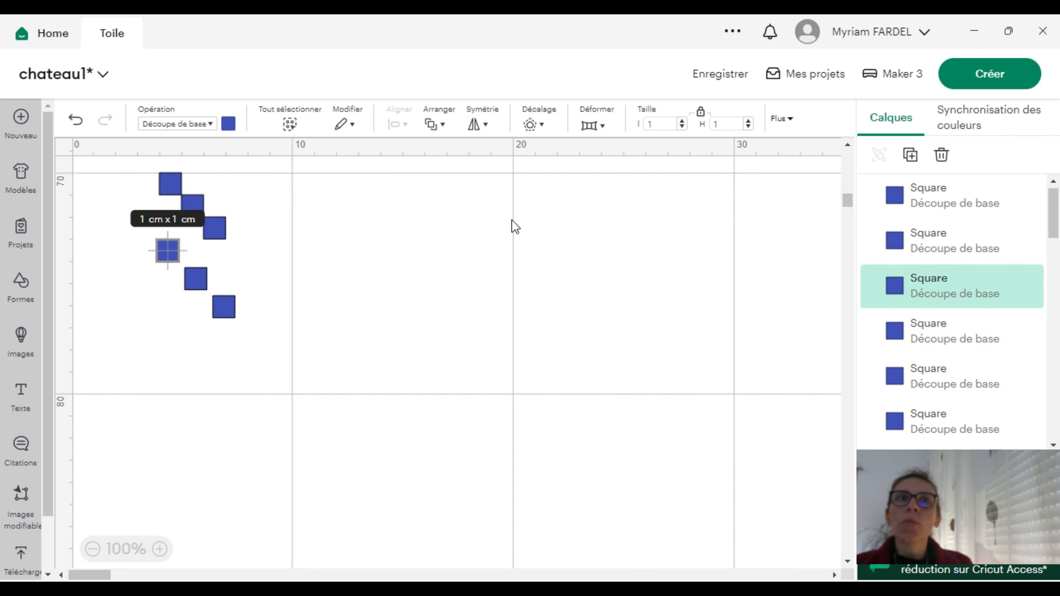
left_click(777, 119)
left_click_drag(766, 169, 714, 167)
type("7")
key("Tab")
type("73")
key("Tab")
Position the upper of the two remaining unplaced squares at X 8 and Y 74.
right_click(197, 278)
left_click(782, 119)
type("8")
key("Tab")
type("7")
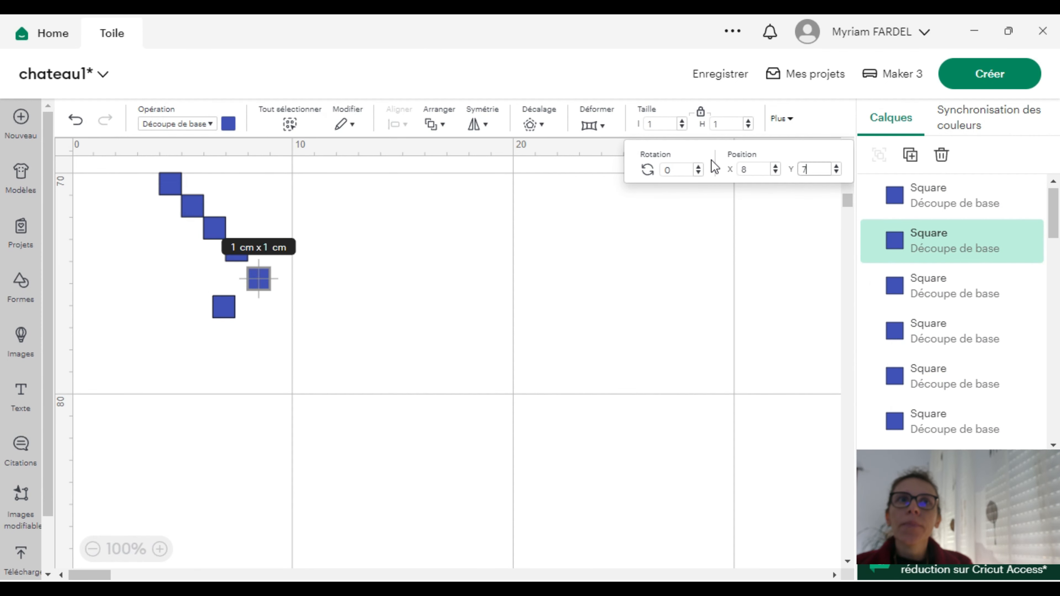
type("5")
key("Tab")
left_click(835, 172)
Set the X position of the last unplaced square, the lowest one, to 8.
left_click(228, 306)
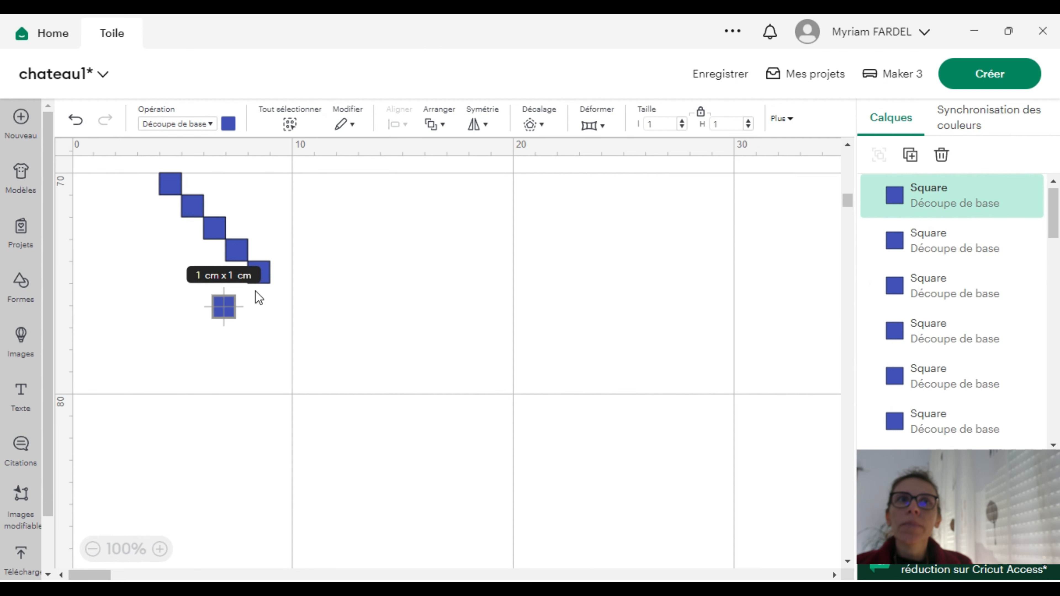
left_click(789, 120)
left_click_drag(767, 170, 679, 145)
type("8")
key("Tab")
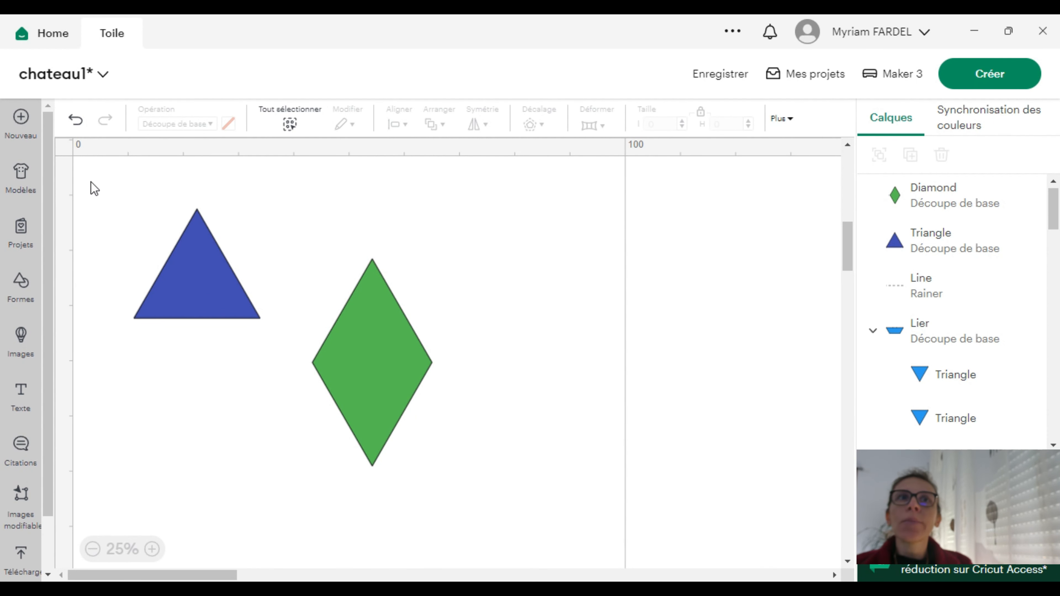
Align the blue triangle and green diamond by their right edges, and undo the alignment.
left_click_drag(90, 182, 470, 487)
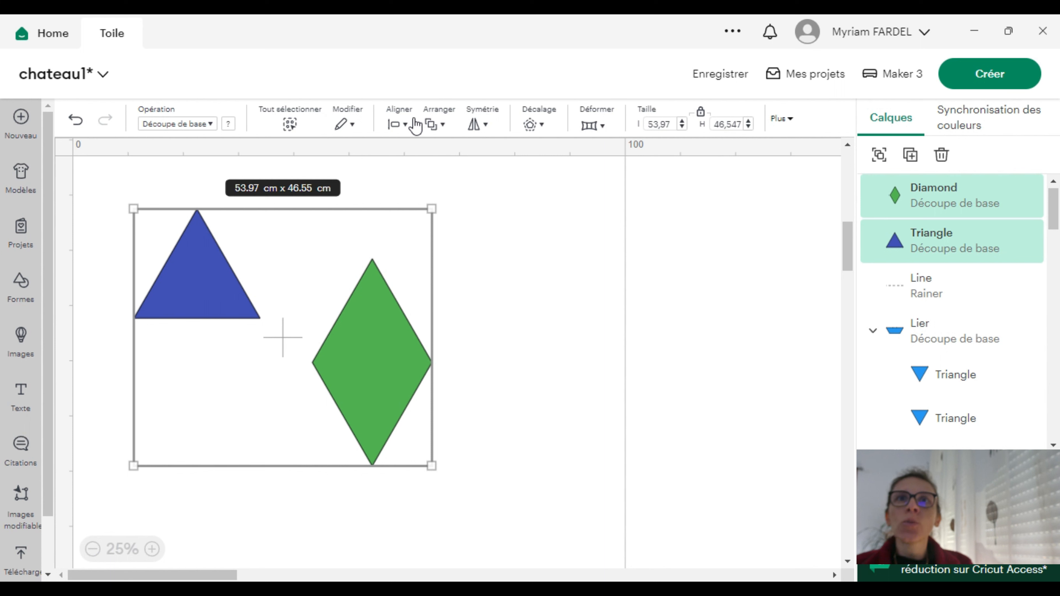
left_click(407, 124)
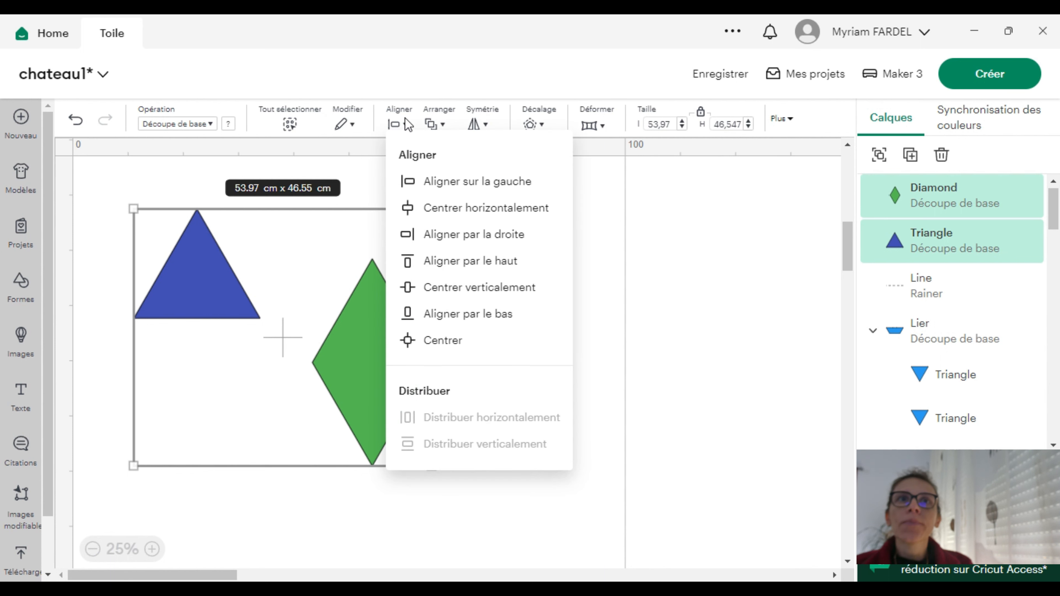
left_click(452, 236)
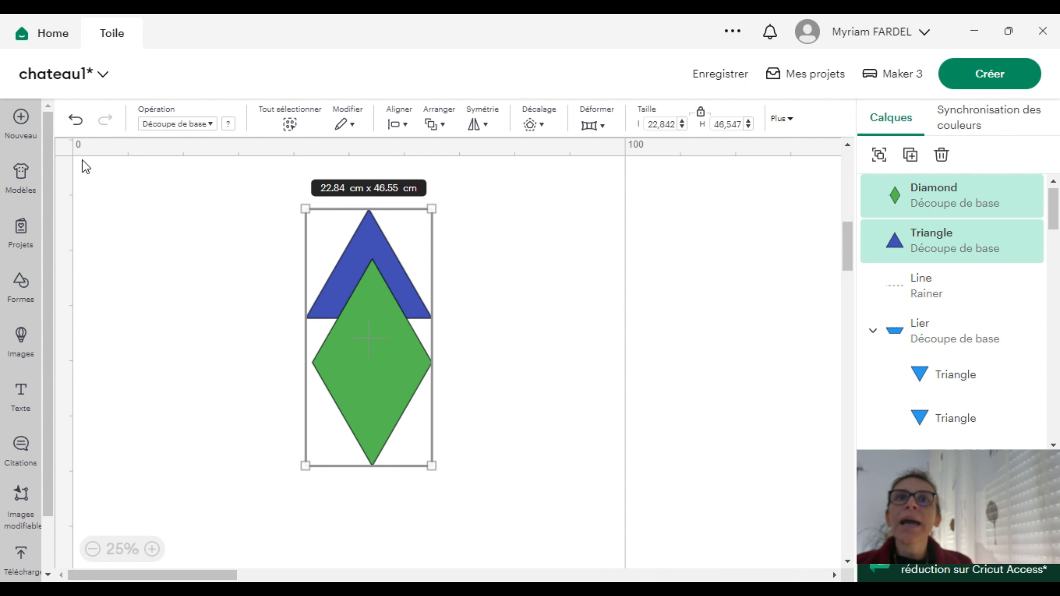
left_click(82, 122)
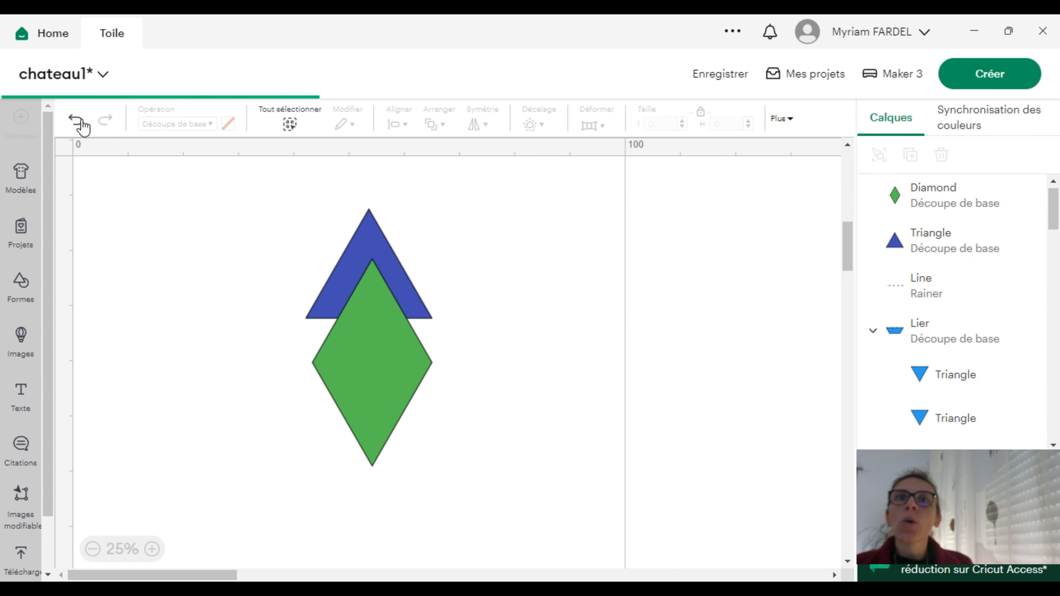
left_click(82, 122)
Align the blue triangle and green diamond by their left edges, and undo the alignment.
left_click_drag(116, 173, 503, 497)
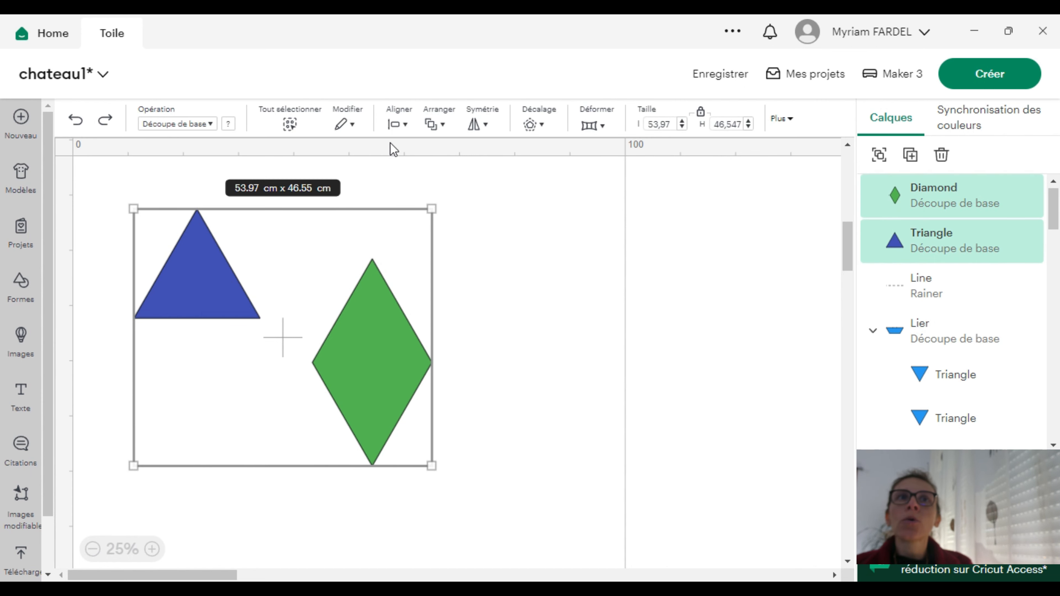
left_click(398, 124)
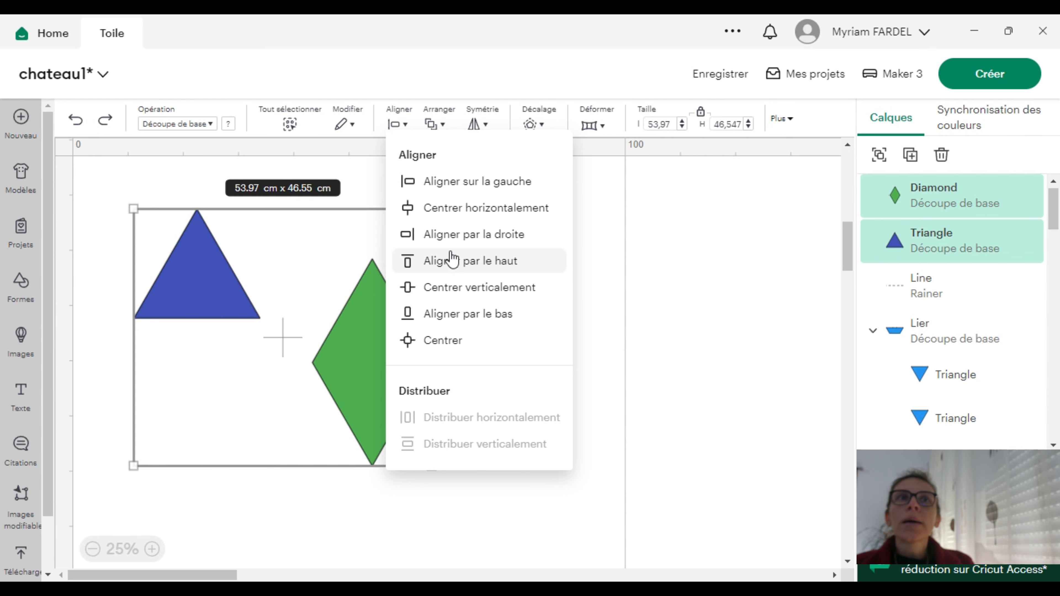
left_click(450, 182)
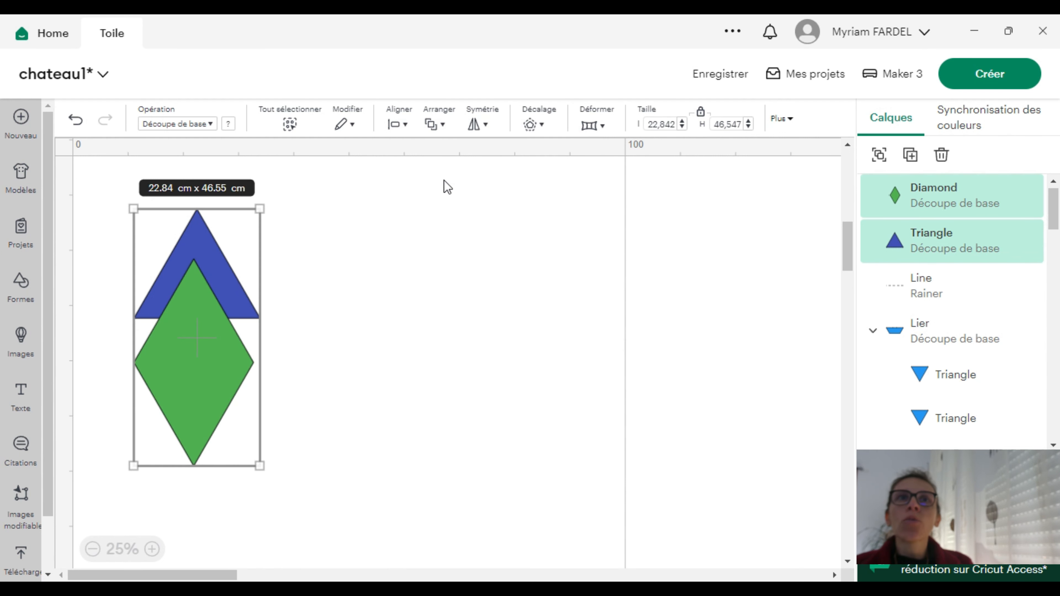
left_click(364, 284)
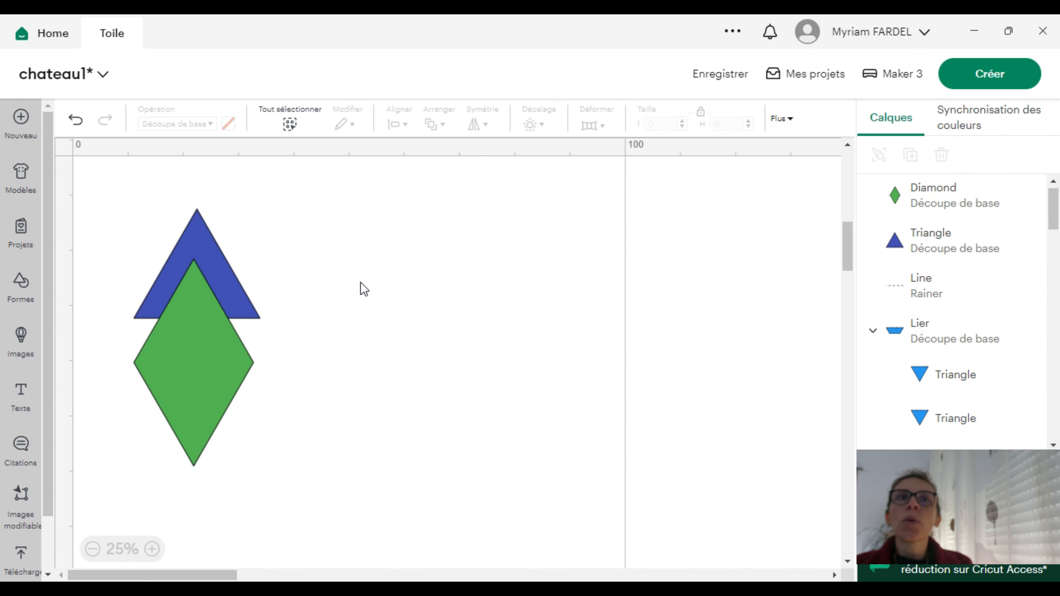
key("ctrl+z")
Align the blue triangle and green diamond by their top edges, and undo the alignment.
left_click_drag(139, 187, 457, 490)
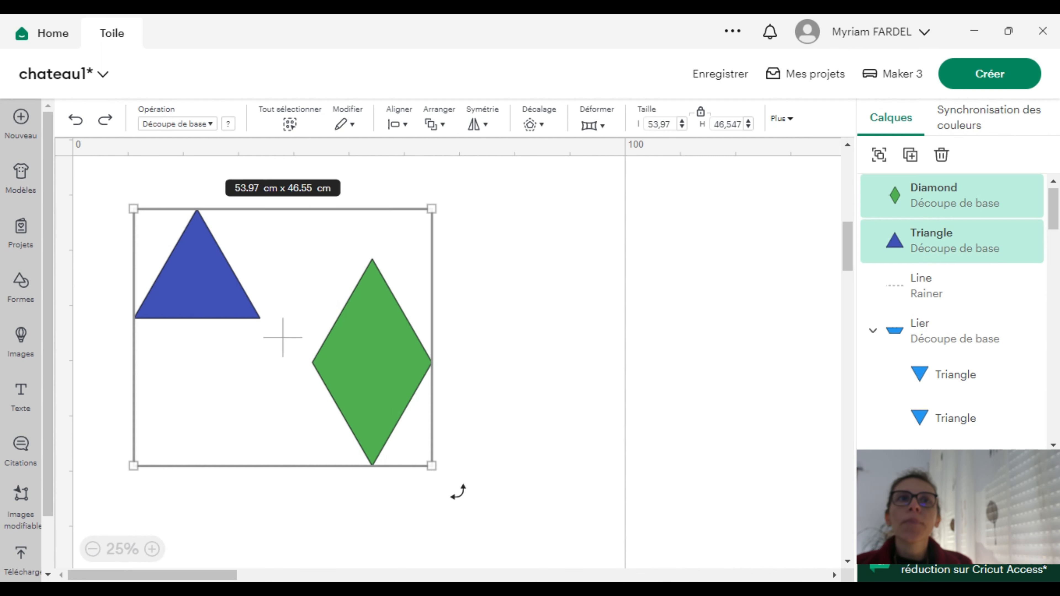
left_click(407, 124)
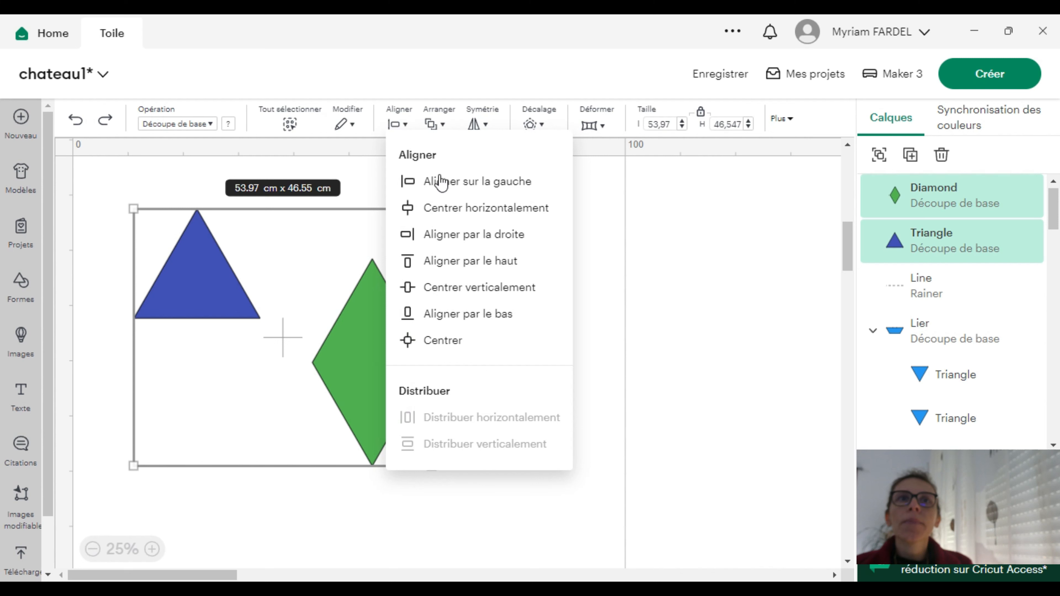
left_click(450, 260)
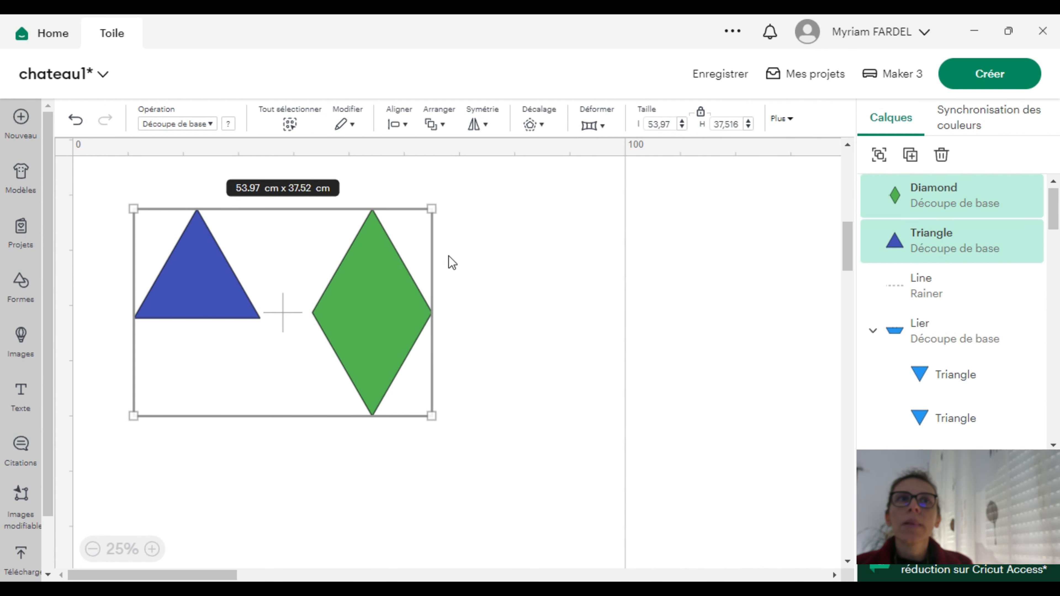
key("ctrl+z")
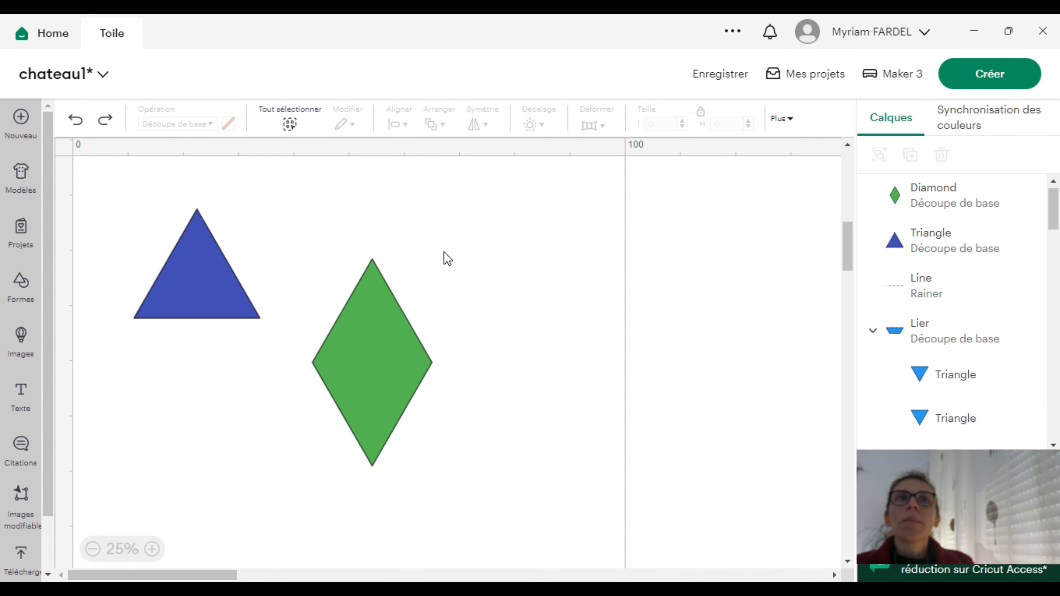
Align the blue triangle and green diamond by their bottom edges.
left_click_drag(132, 209, 491, 473)
left_click(398, 124)
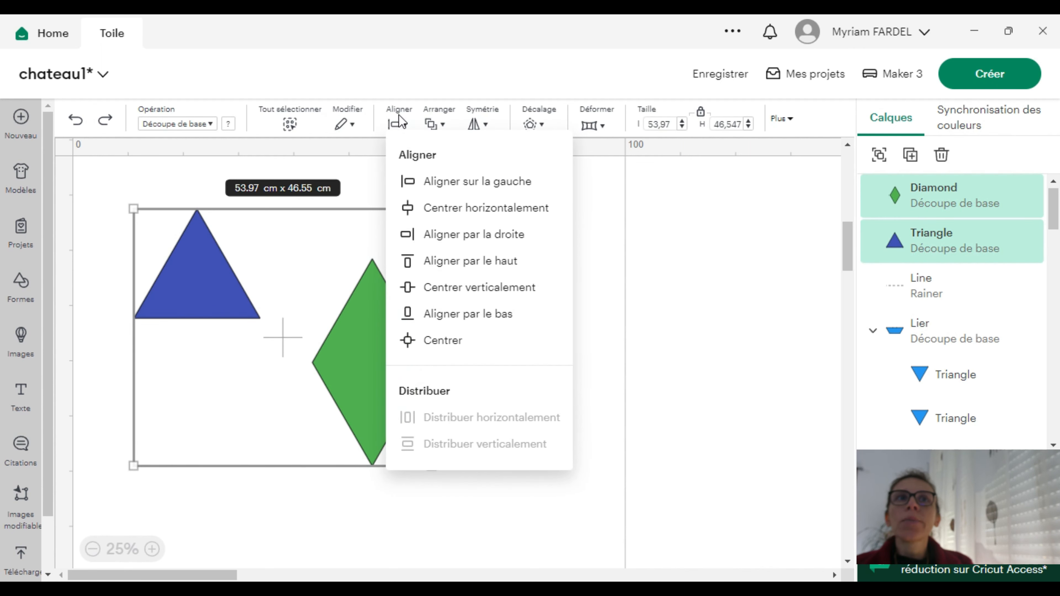
left_click(455, 323)
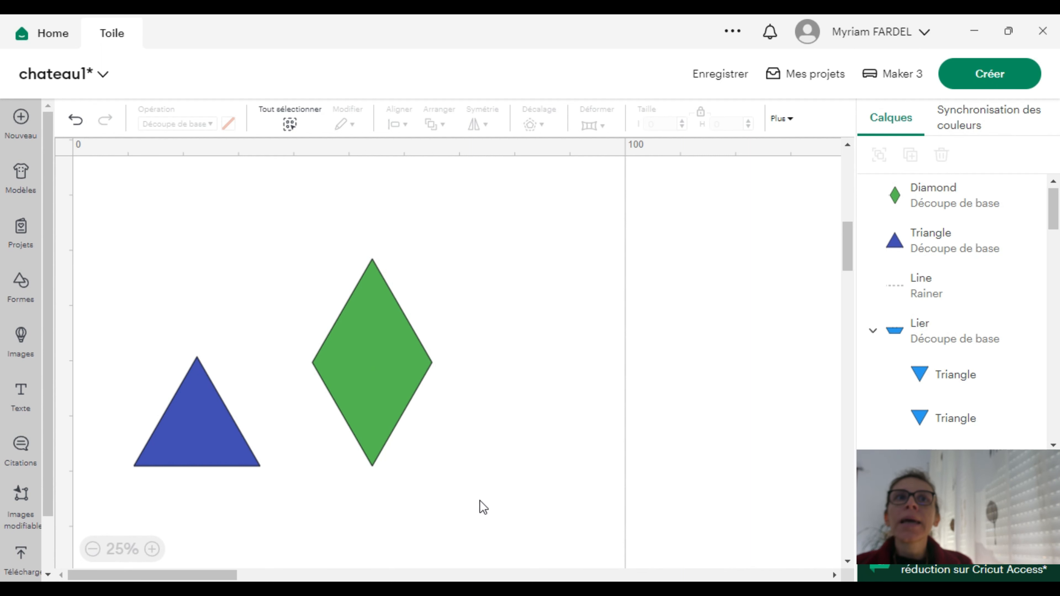
Move the green diamond and blue triangle so the diamond's lower tip sits just above the triangle's apex.
left_click_drag(349, 391, 219, 305)
left_click_drag(208, 443, 229, 467)
left_click(352, 383)
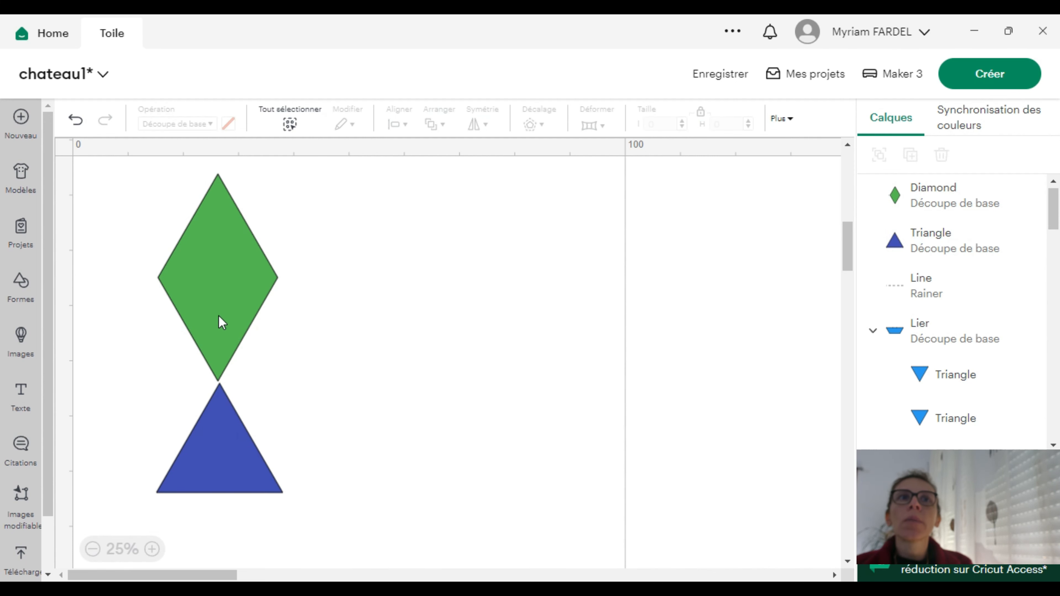
left_click(212, 316)
left_click(409, 404)
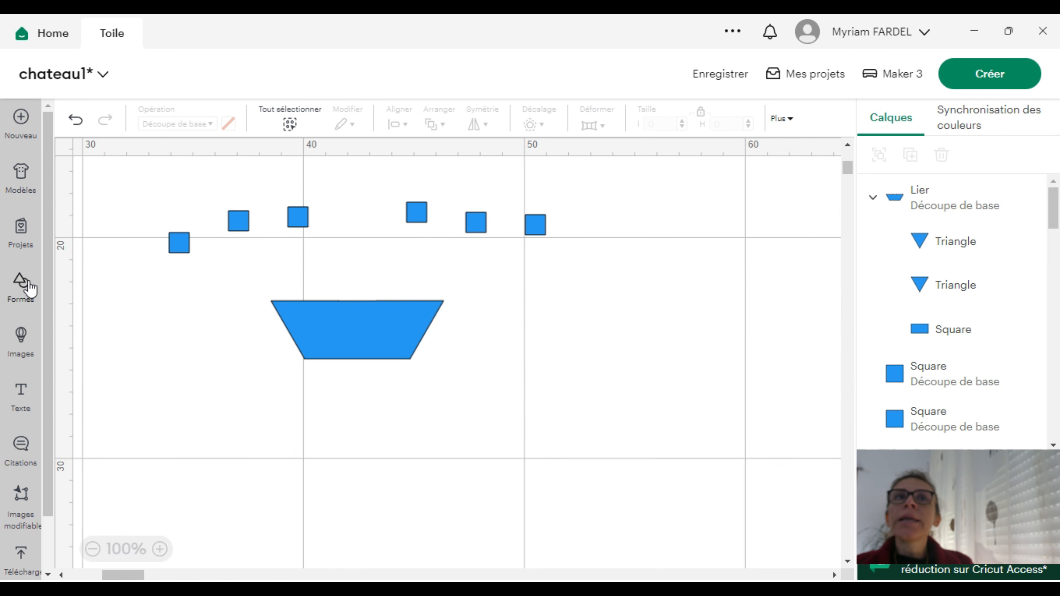
Insert a line shape on the canvas and set its rotation to 90 degrees.
left_click(22, 289)
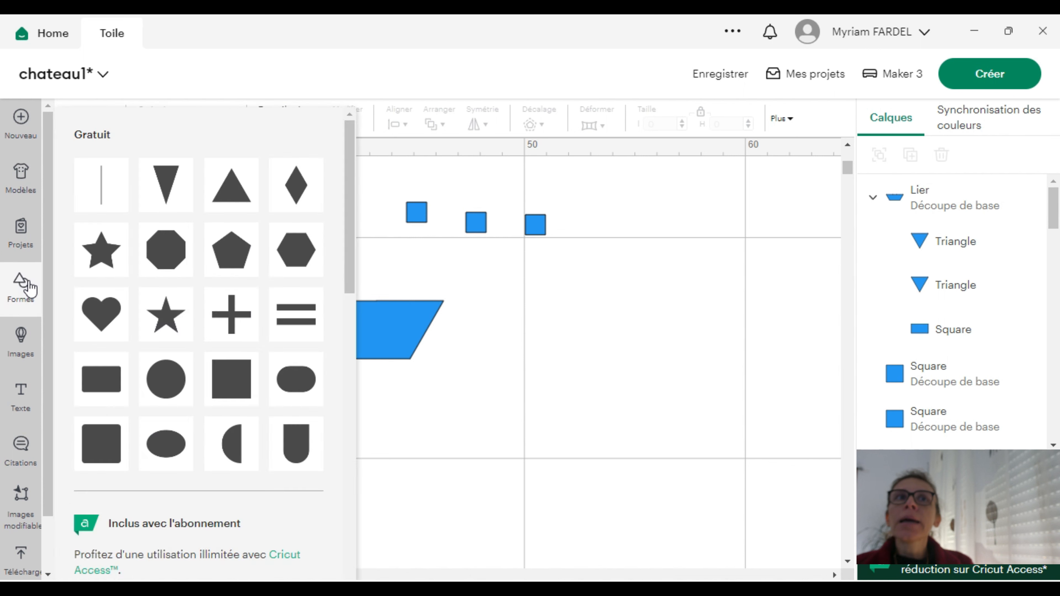
left_click(101, 180)
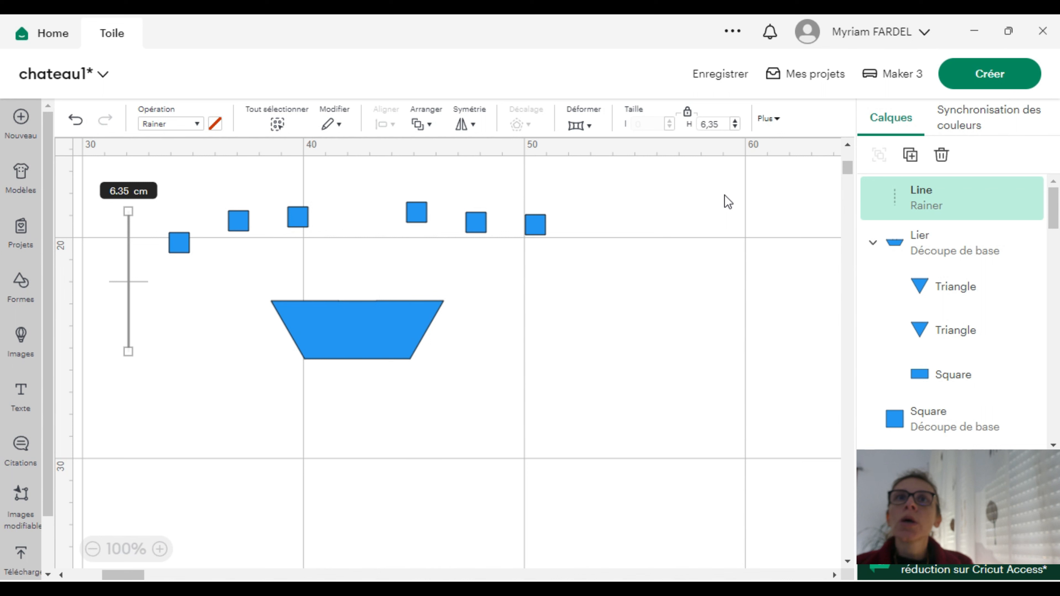
left_click(779, 122)
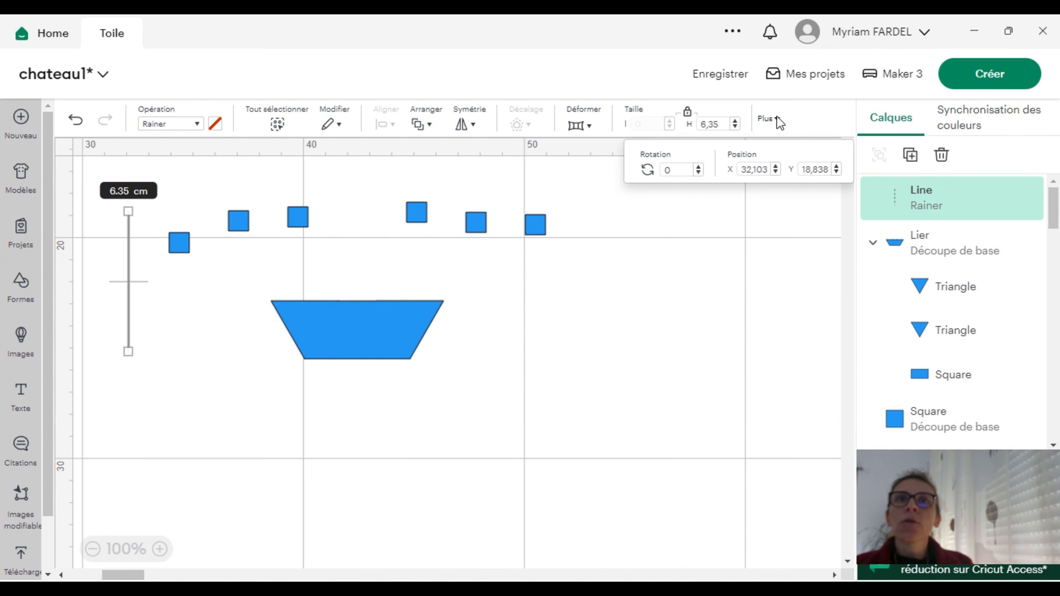
double_click(669, 169)
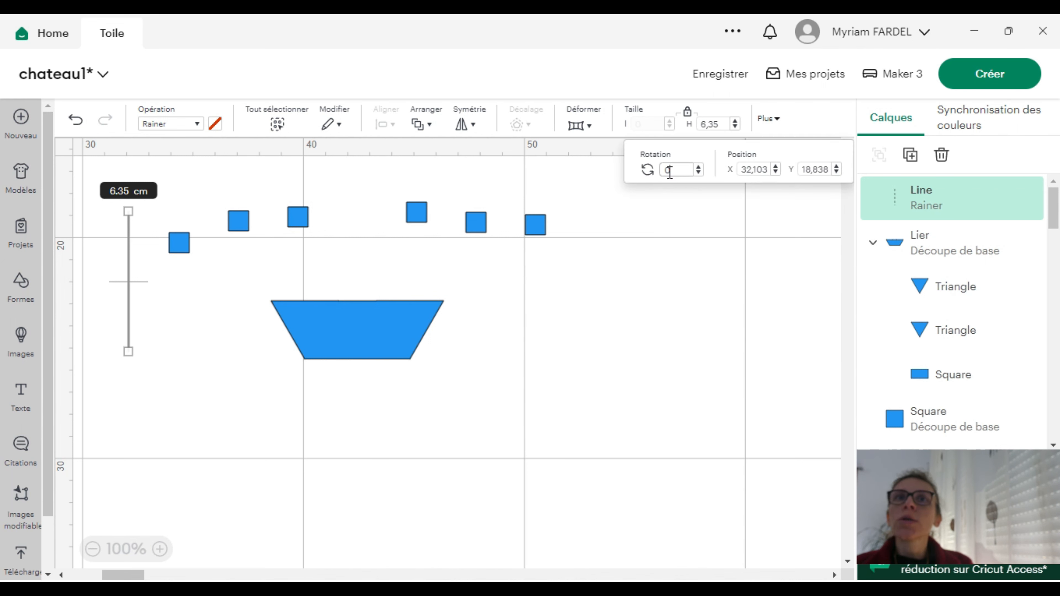
type("90")
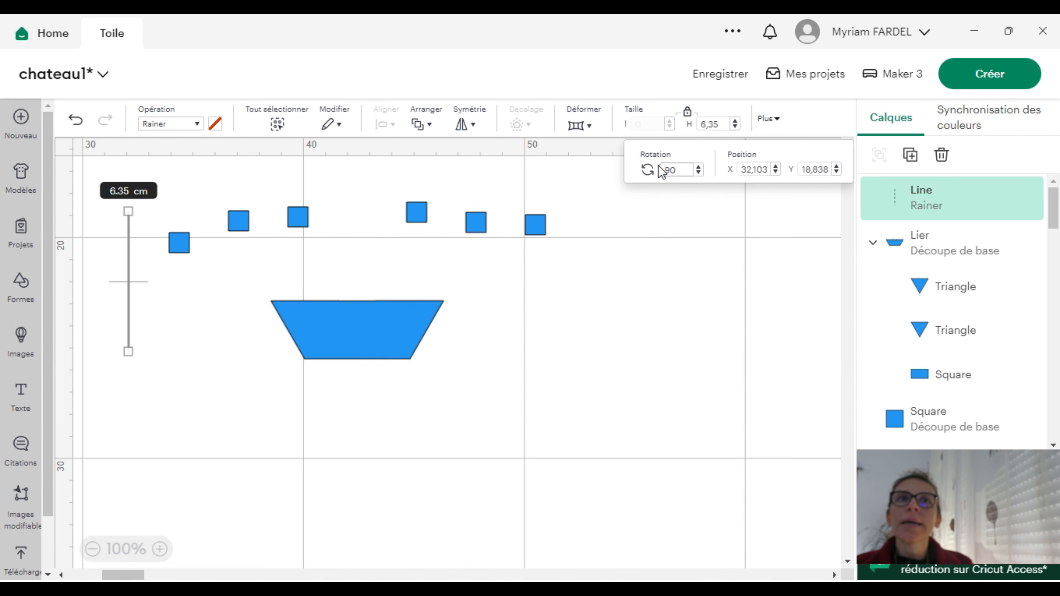
key("Return")
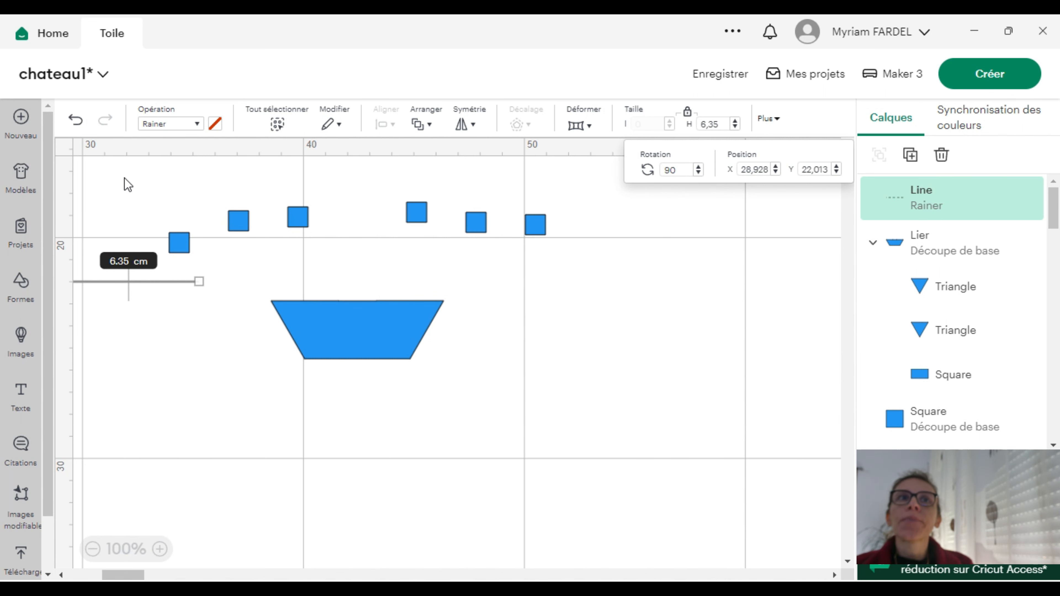
Align the six small blue squares with the horizontal guide line by their bottom edges.
left_click_drag(124, 178, 565, 267)
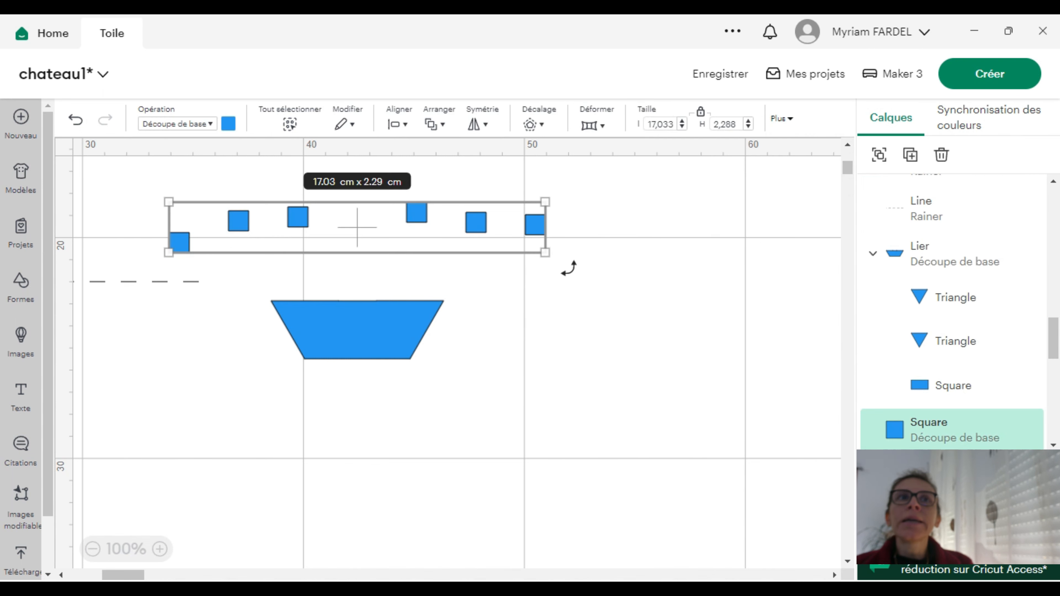
left_click(126, 283, "shift")
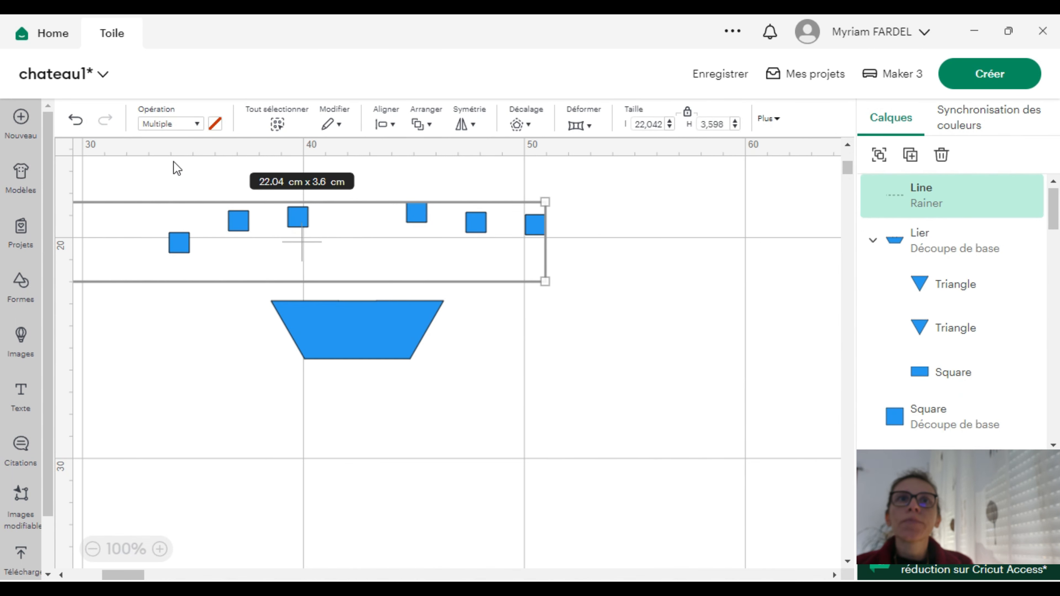
left_click(397, 124)
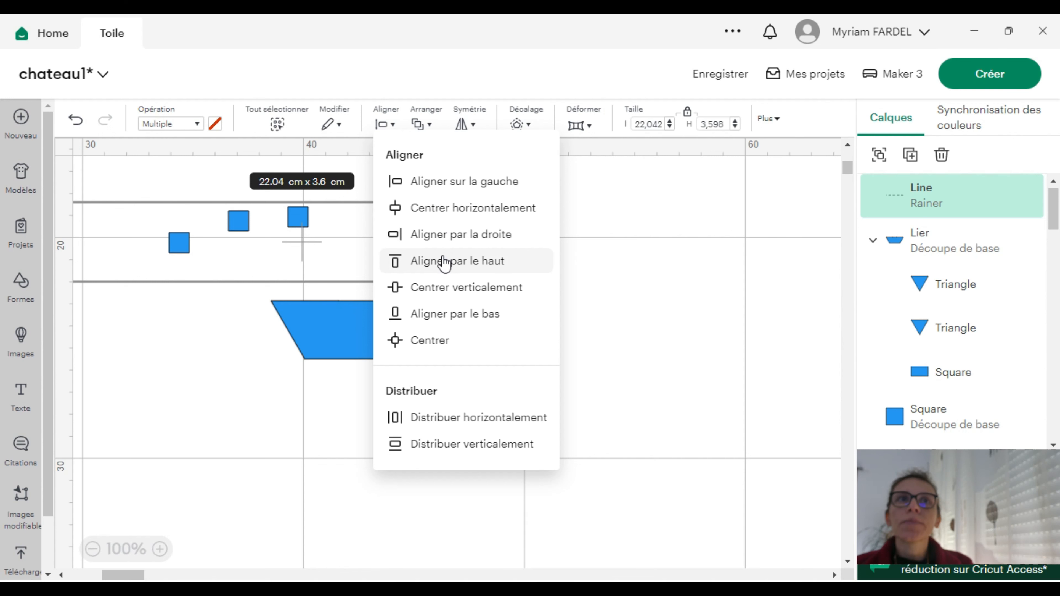
left_click(455, 314)
left_click(101, 244)
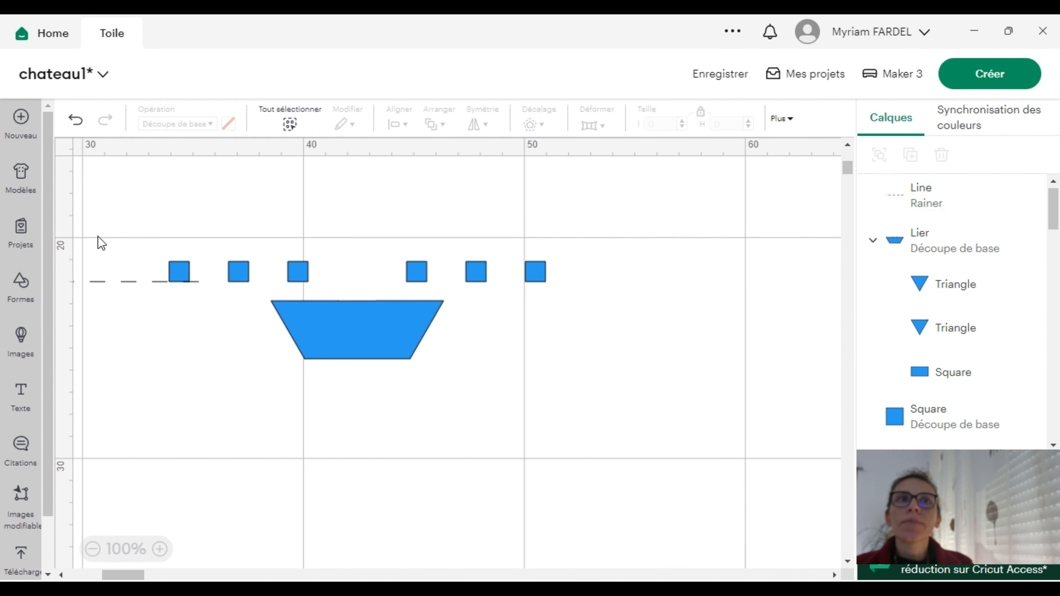
Align the blue trapezoid with the horizontal guide line by its top edge.
left_click_drag(97, 234, 165, 278)
left_click(317, 328)
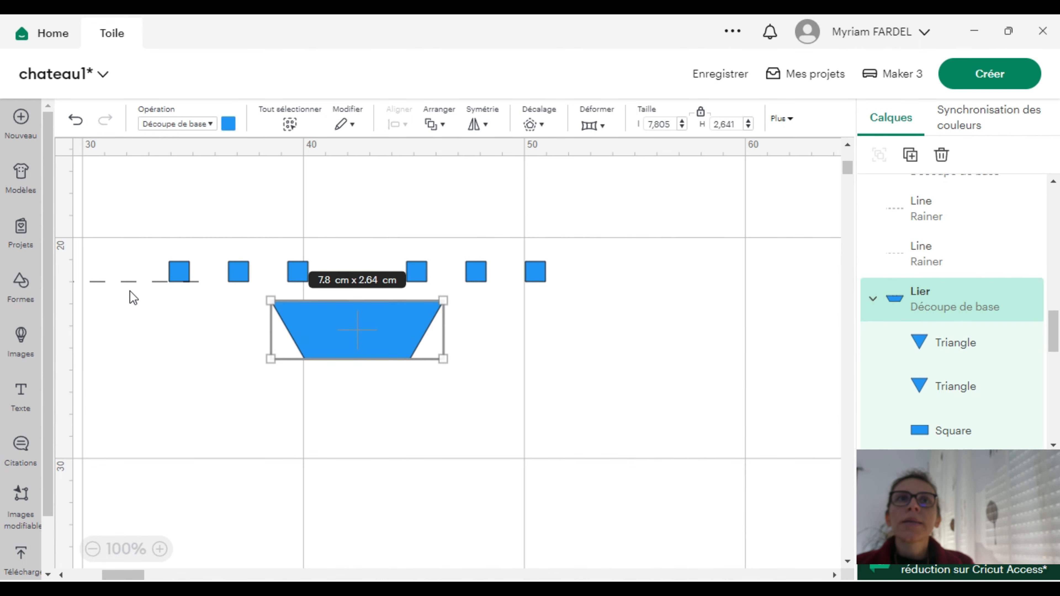
left_click(134, 283, "shift")
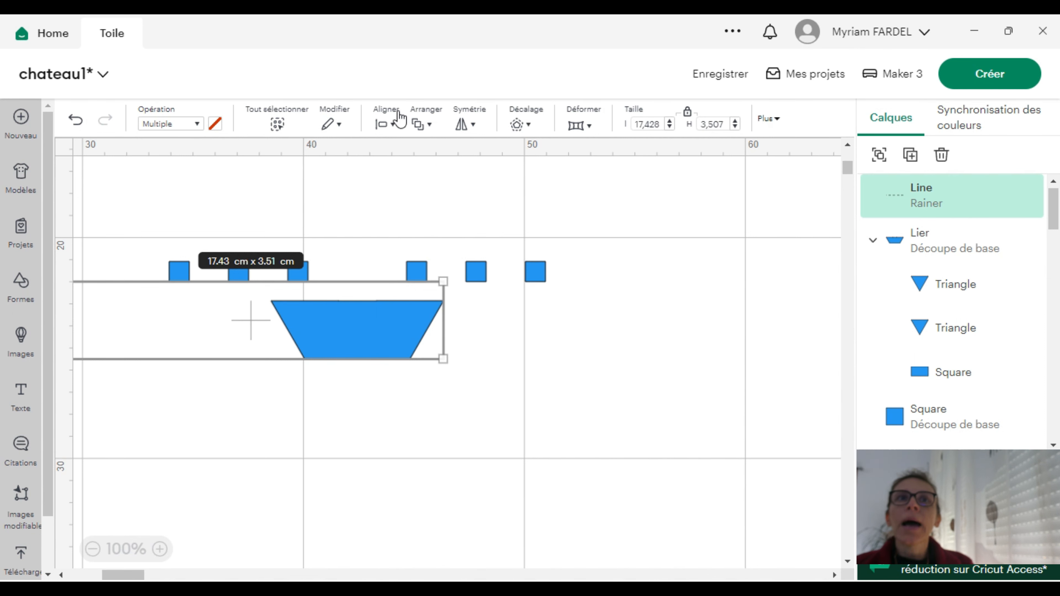
left_click(392, 123)
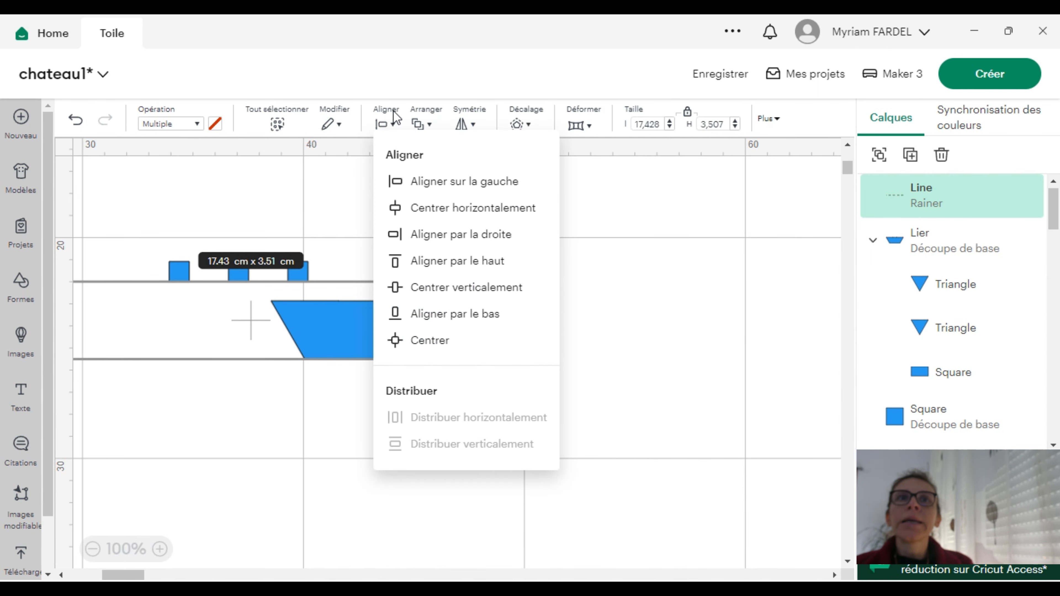
left_click(433, 263)
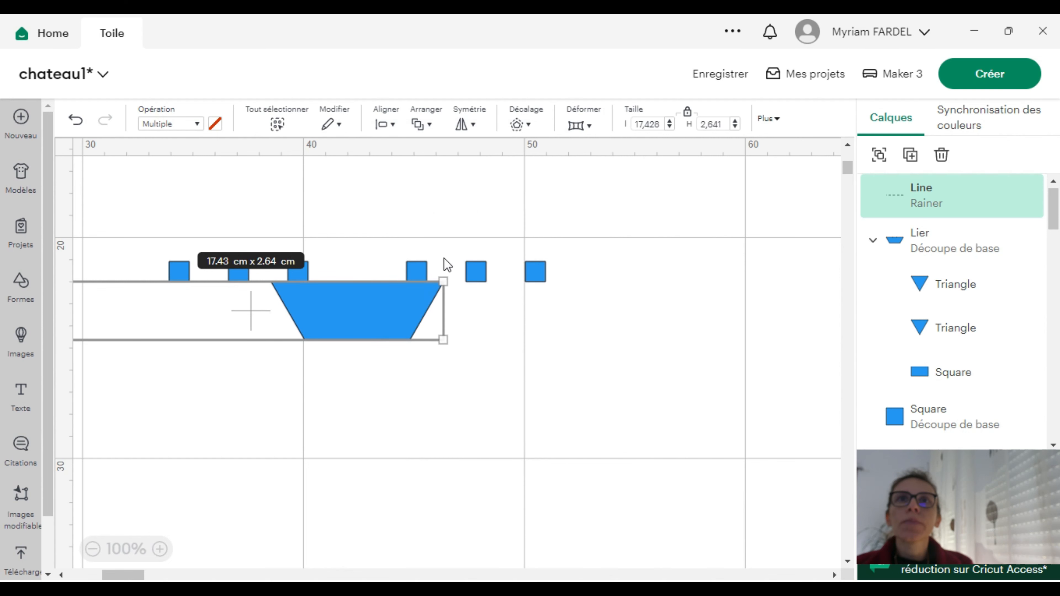
left_click(333, 394)
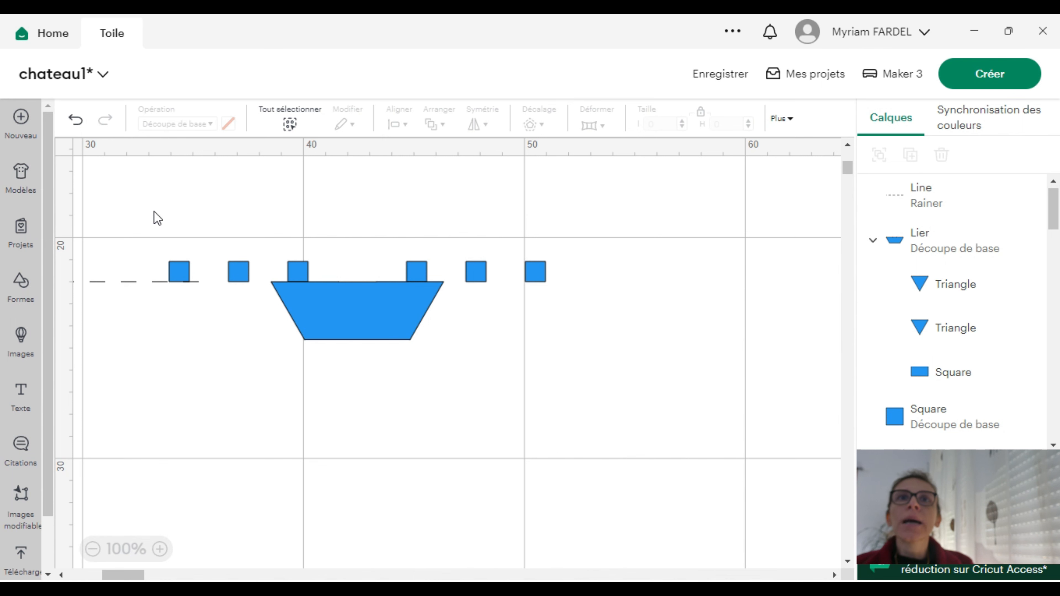
Center the six small squares on one another so they stack in a single spot.
left_click_drag(154, 211, 566, 287)
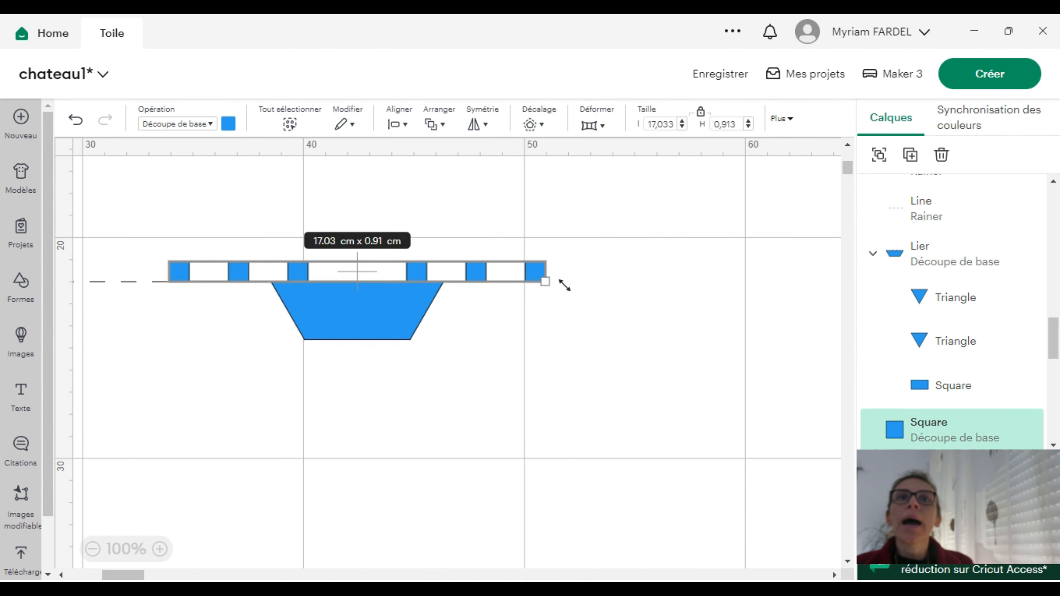
left_click(400, 124)
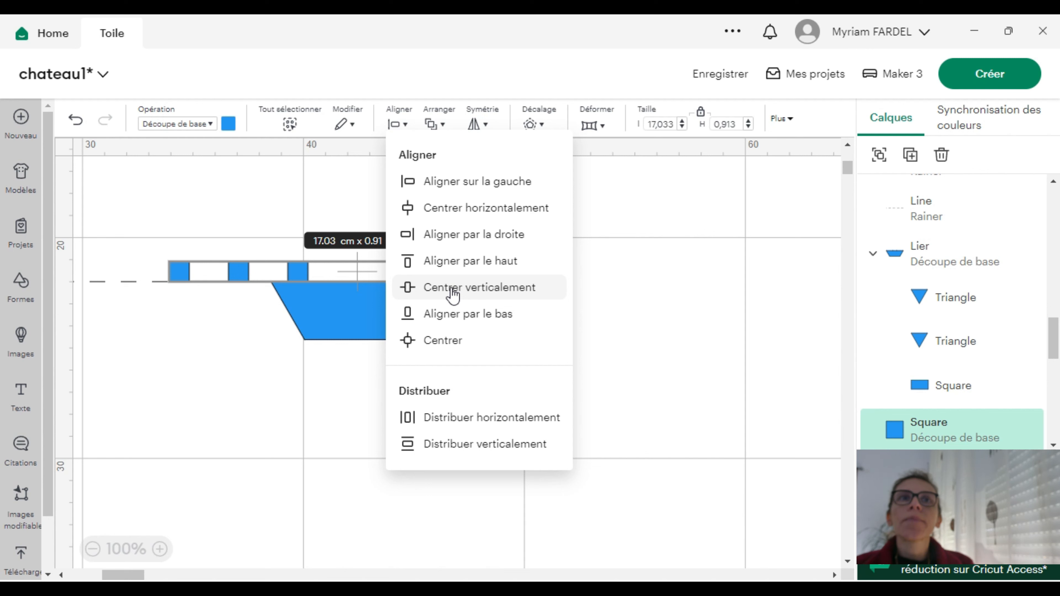
left_click(456, 341)
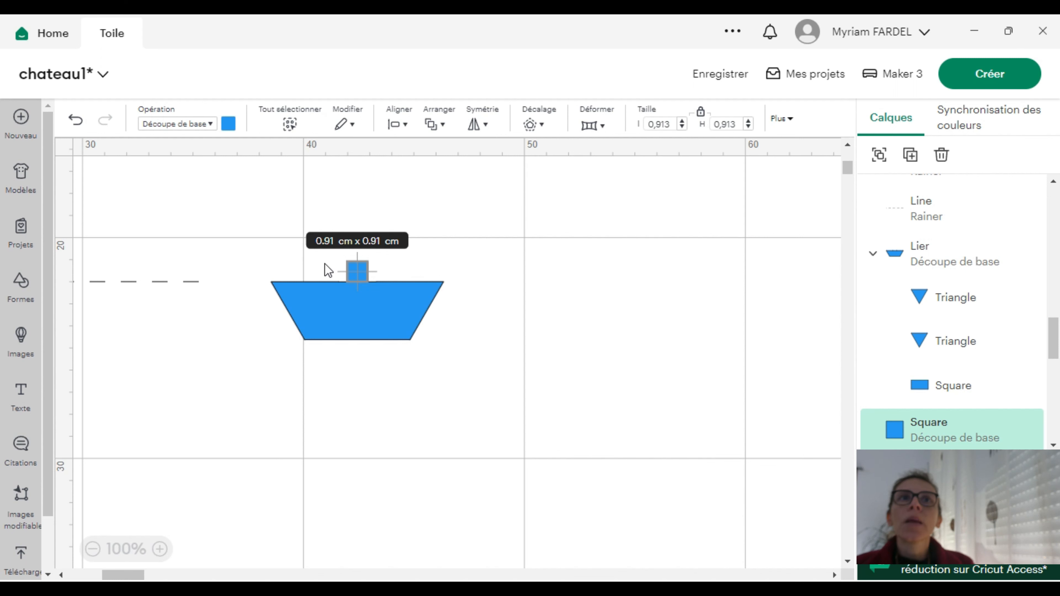
Align the stacked small squares and the trapezoid by their left edges.
left_click(318, 309)
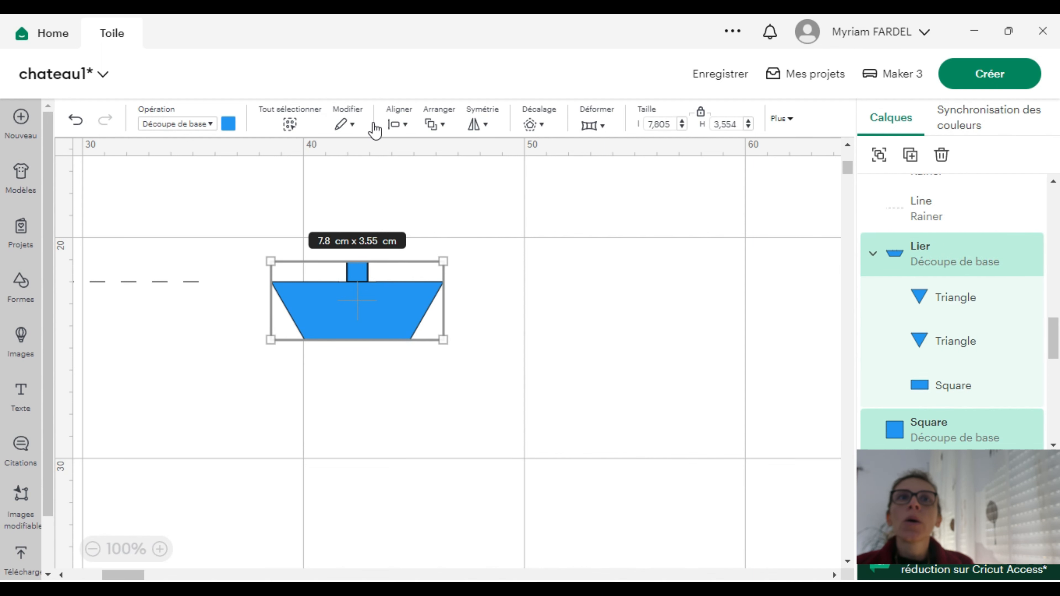
left_click(399, 124)
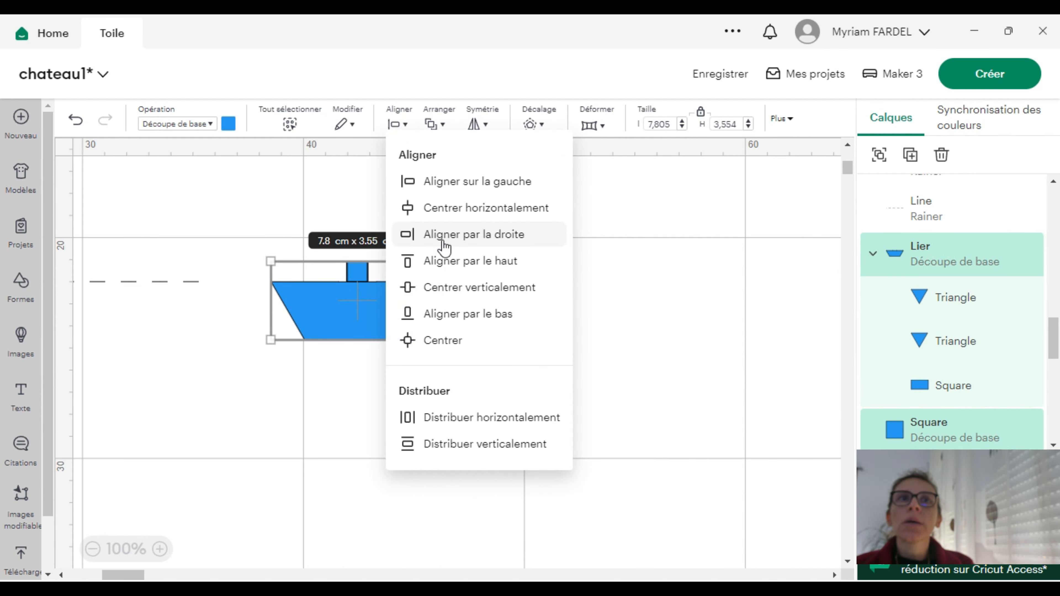
left_click(452, 191)
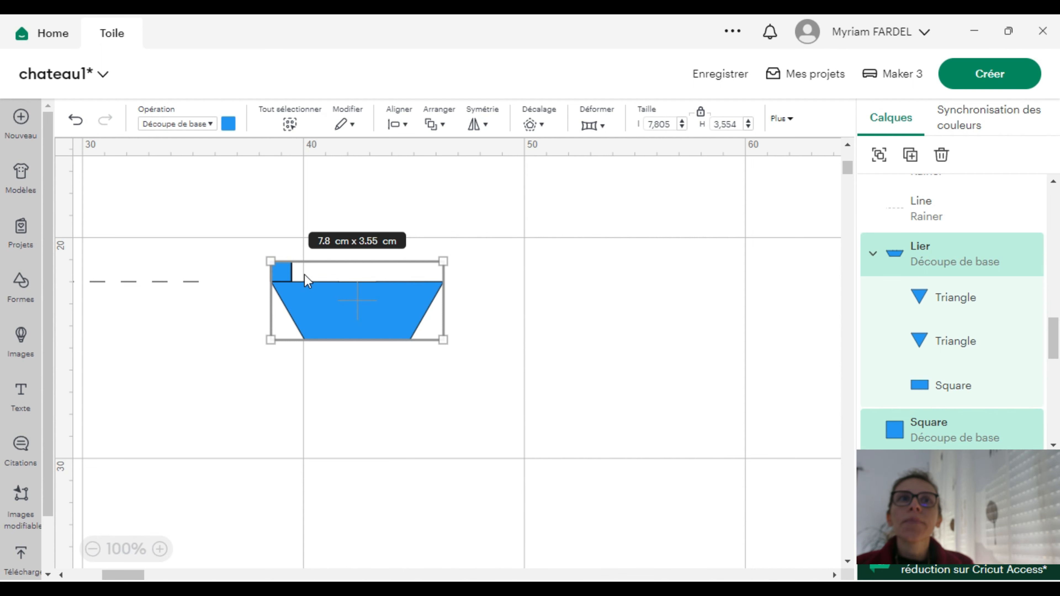
left_click(295, 253)
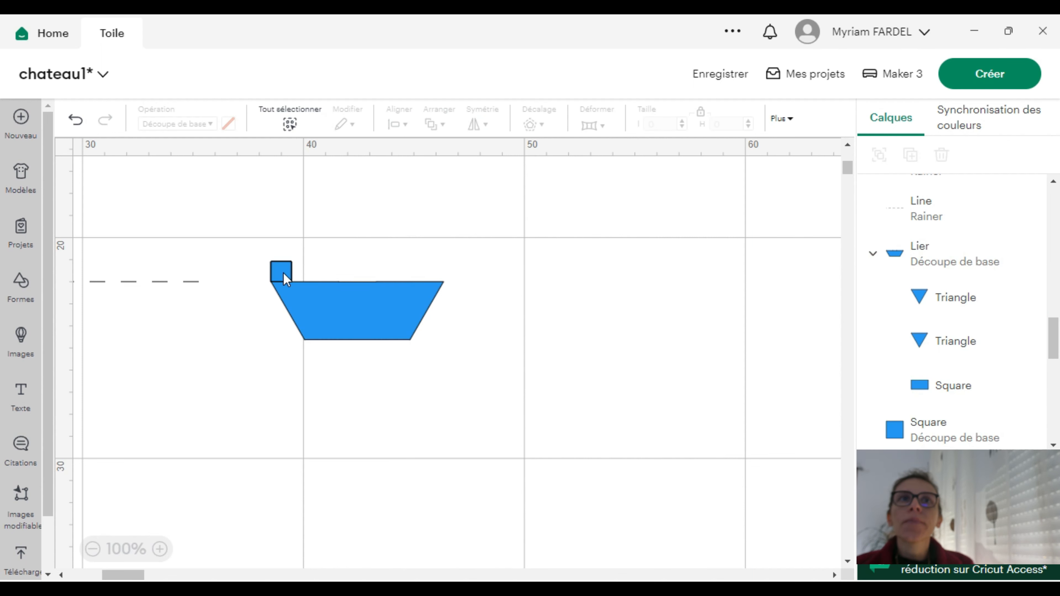
Align only one of the stacked squares with the trapezoid's right edge.
left_click(285, 278)
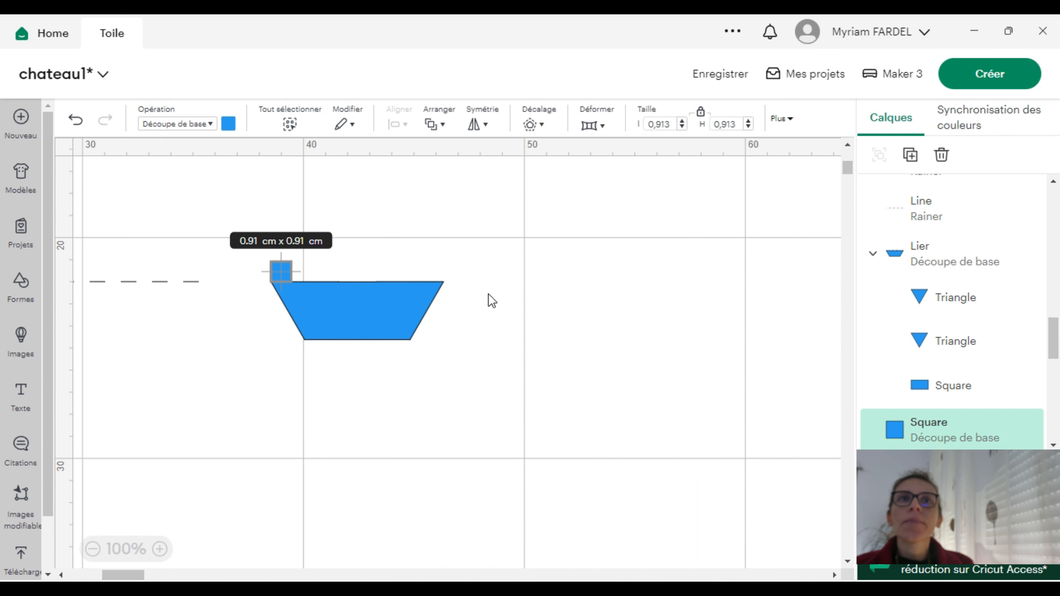
left_click(383, 306, "shift")
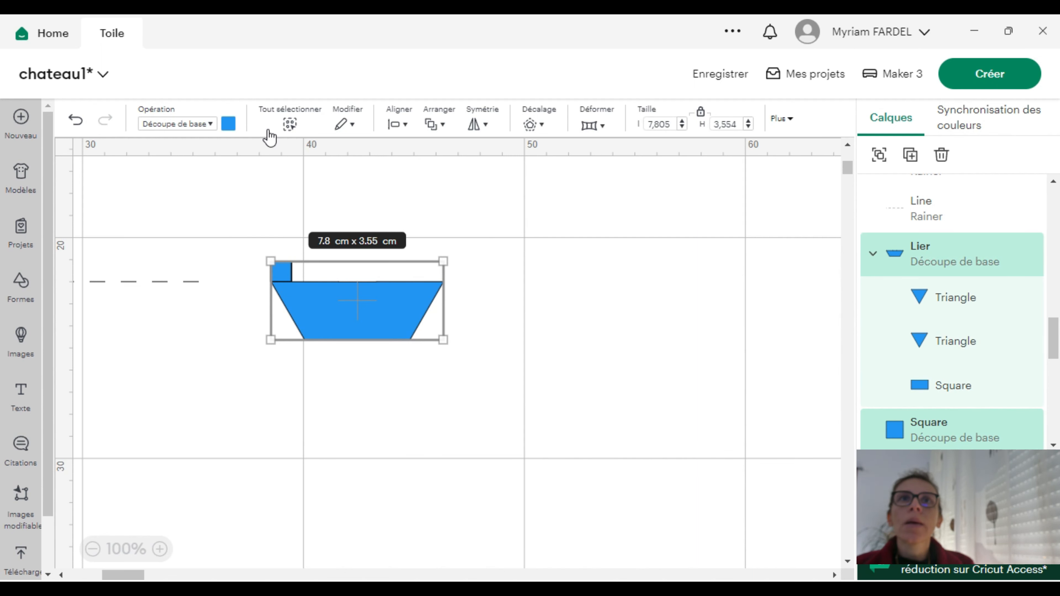
left_click(397, 123)
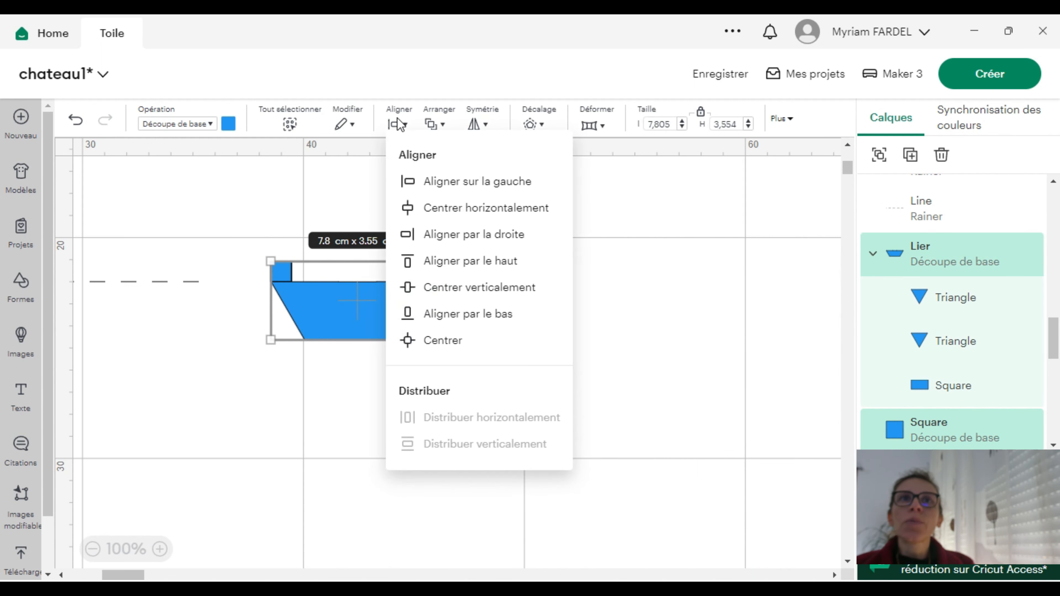
left_click(466, 235)
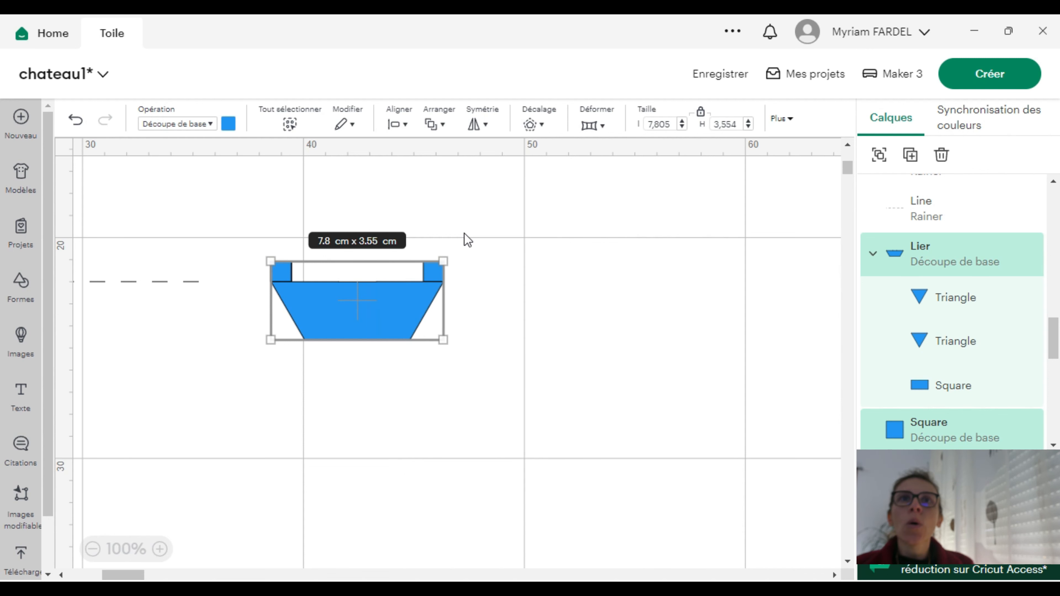
Distribute all six small squares horizontally along the trapezoid's top edge.
left_click(277, 192)
left_click_drag(255, 240, 451, 288)
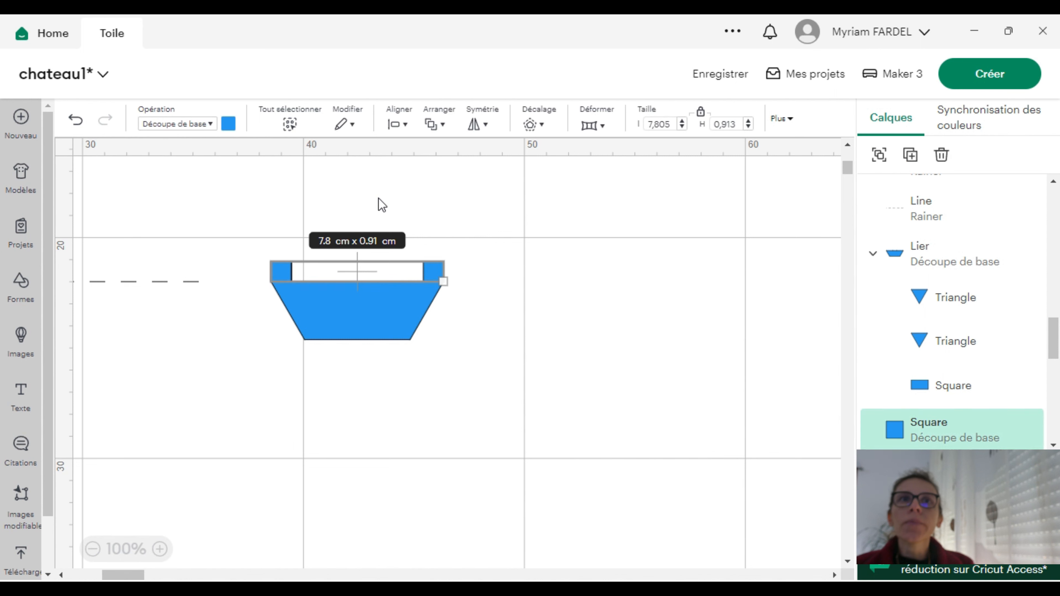
left_click(398, 122)
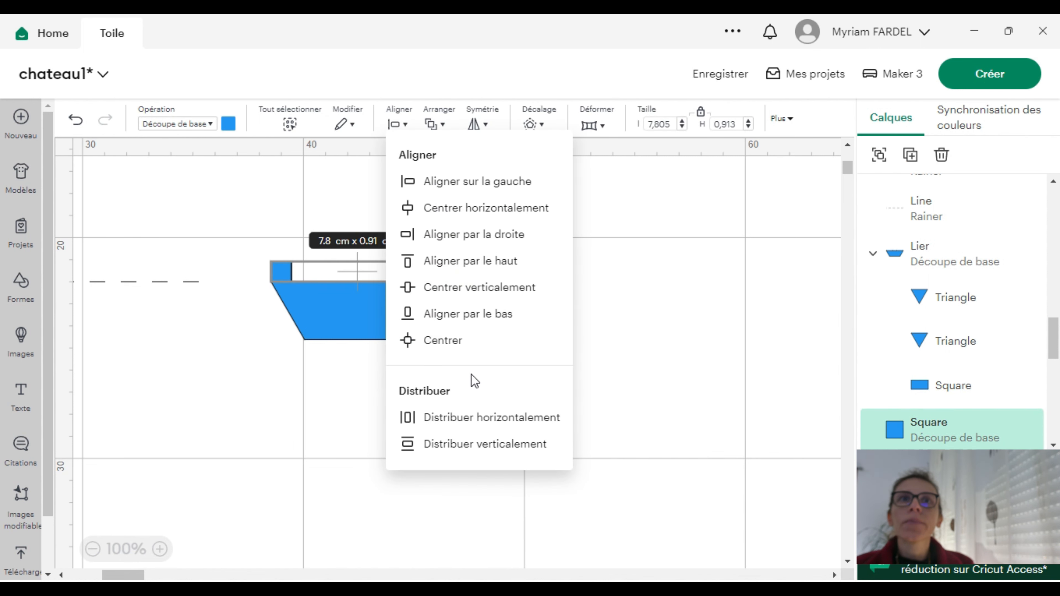
left_click(480, 417)
left_click(455, 410)
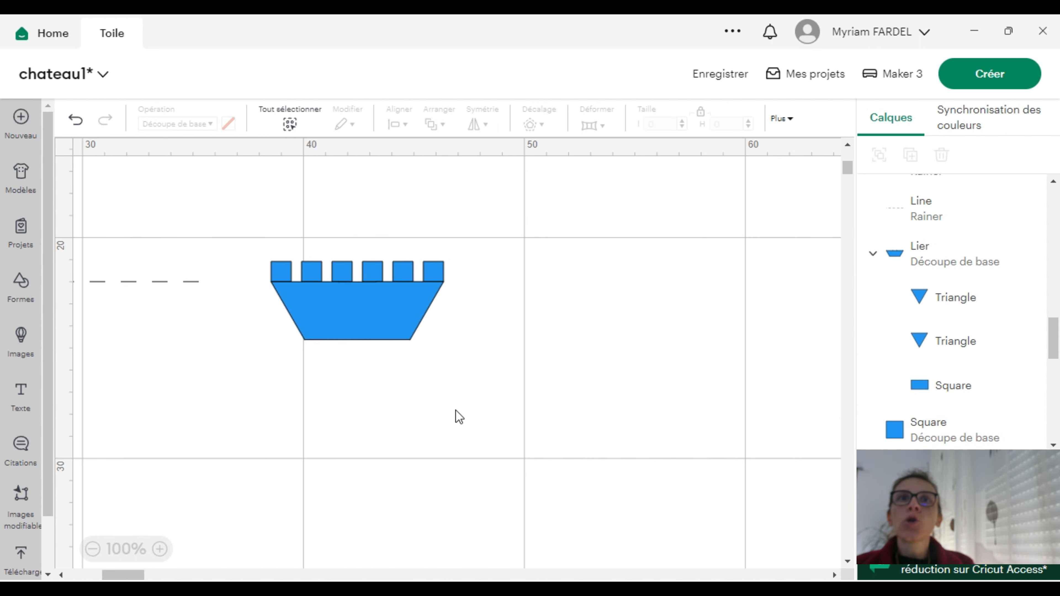